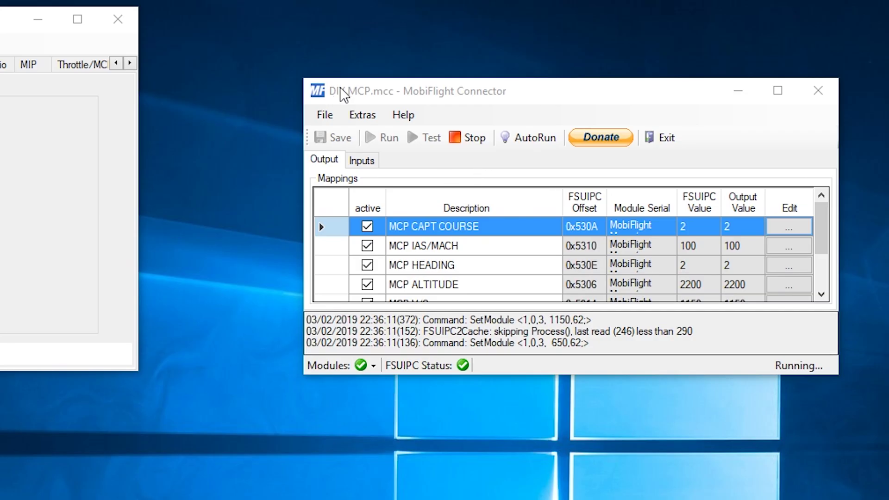
In Settings > MobiFlight Modules, expand and select the MobiFlight Mega, then list the device types to add
click(366, 113)
click(366, 116)
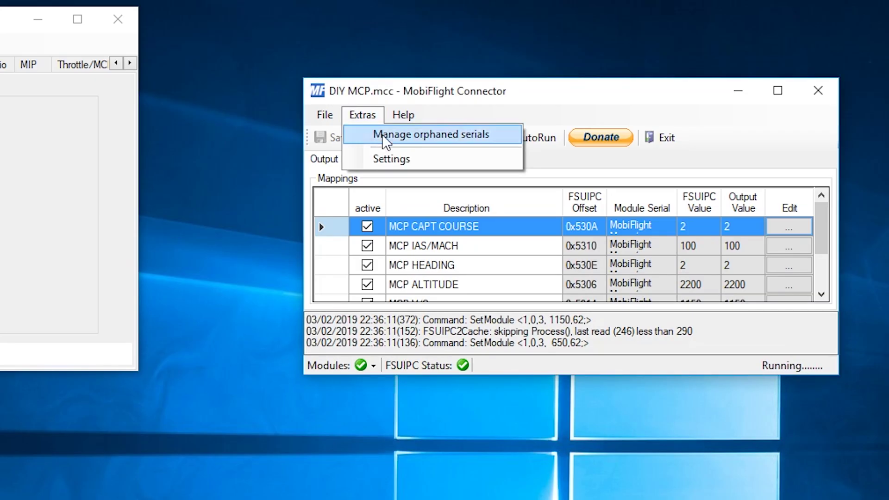
click(406, 161)
click(568, 67)
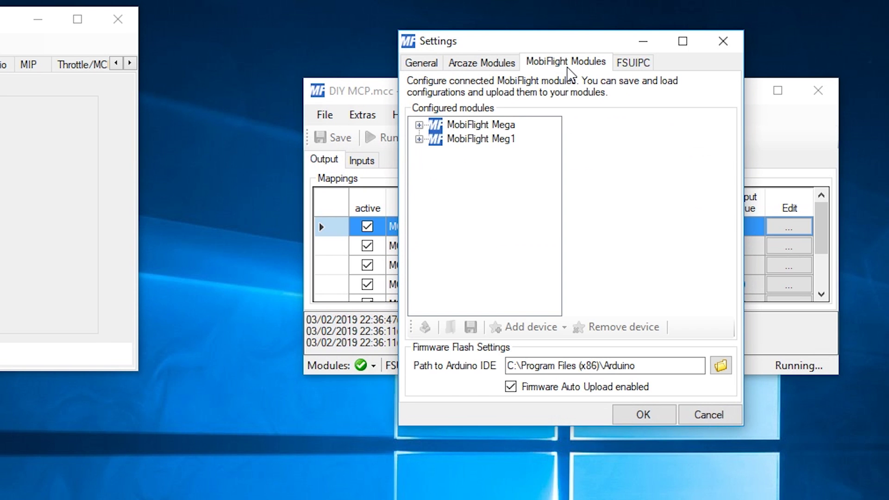
click(420, 125)
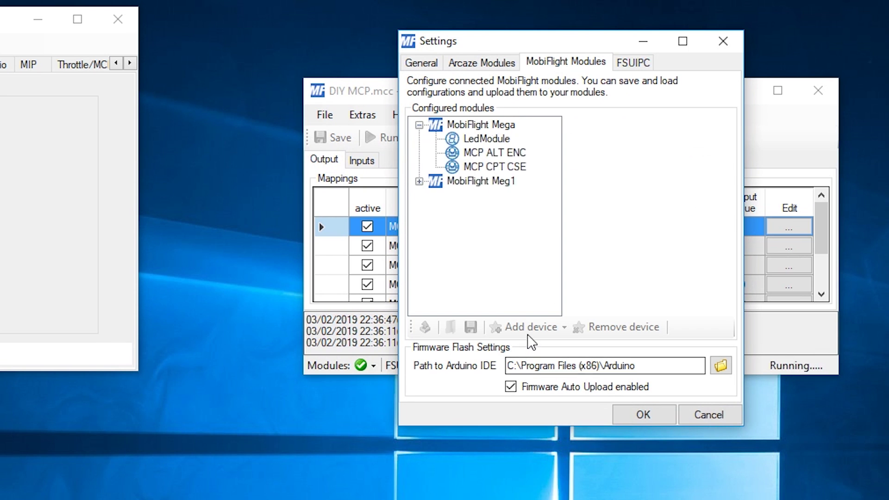
click(489, 128)
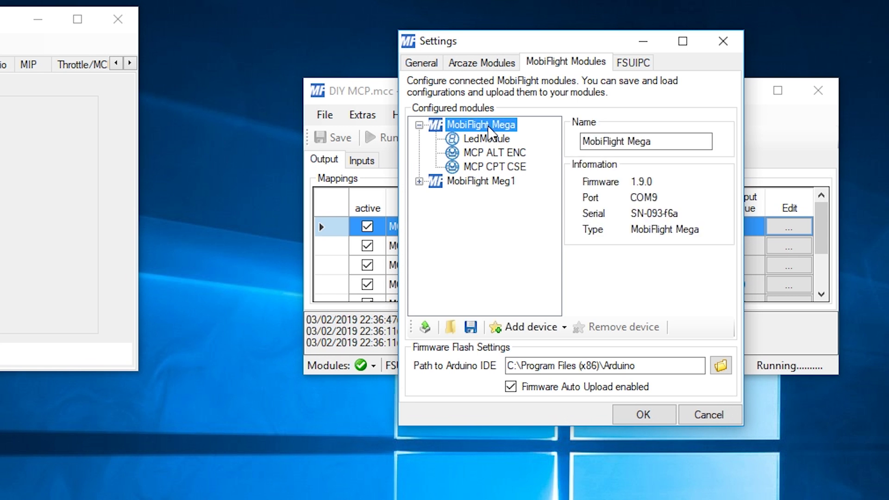
click(543, 327)
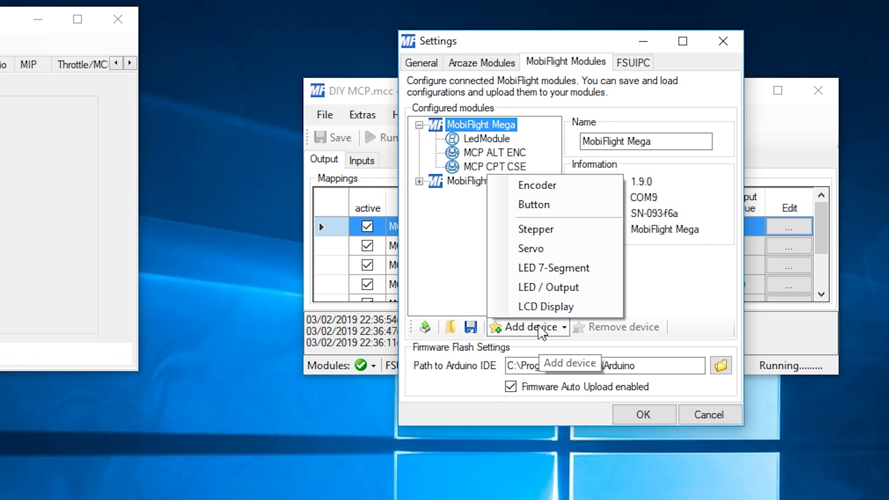
Add named MCP button devices to the Mega, from MCP ALT HOLD through MCP VORLOC 27
click(545, 202)
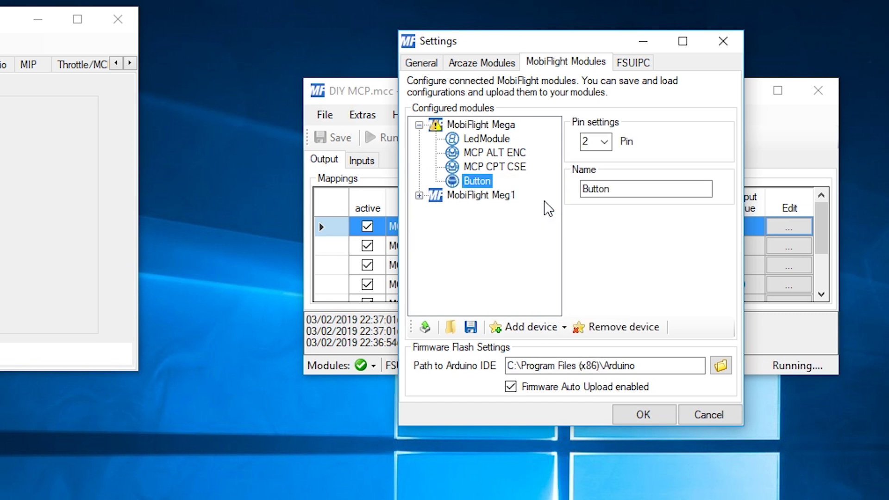
click(633, 190)
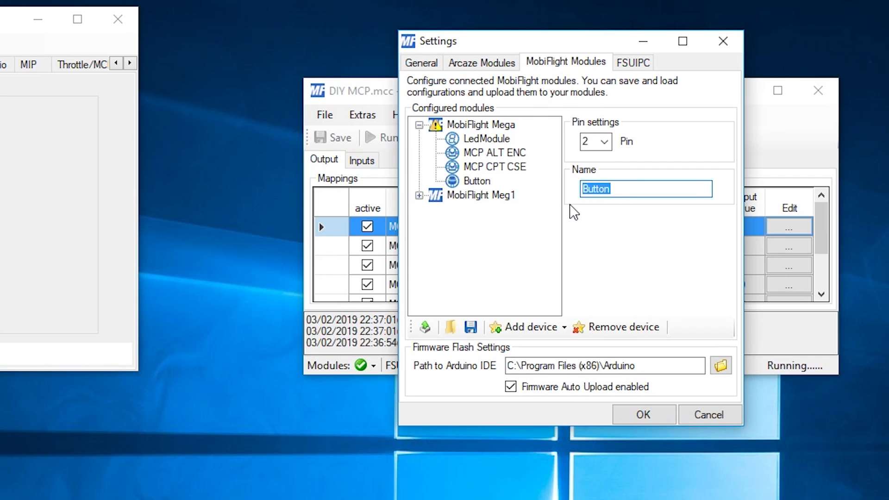
text(mcp al)
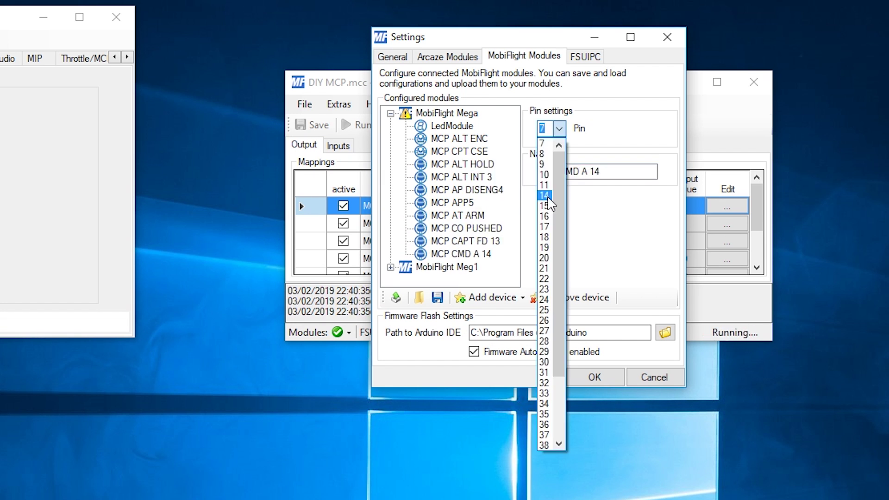
text(MCP SPEED HOLDMCP VN)
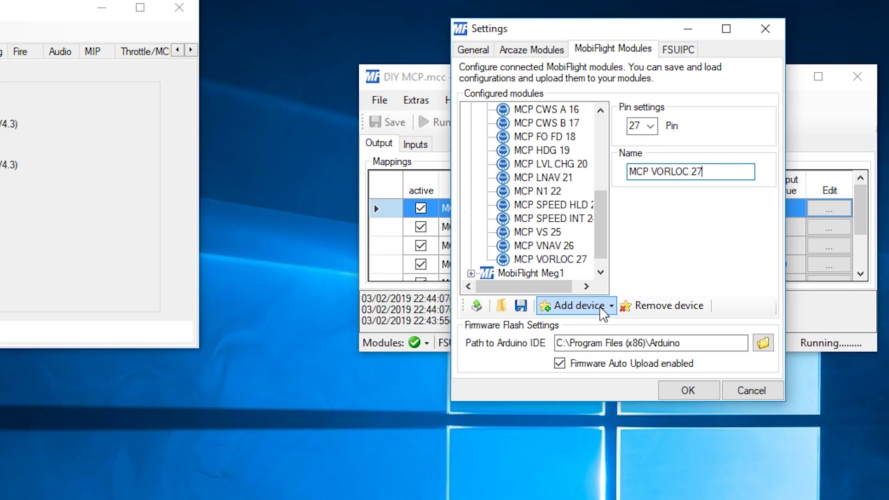
Upload the button configuration to the Mega board and confirm it finished
click(477, 307)
click(214, 444)
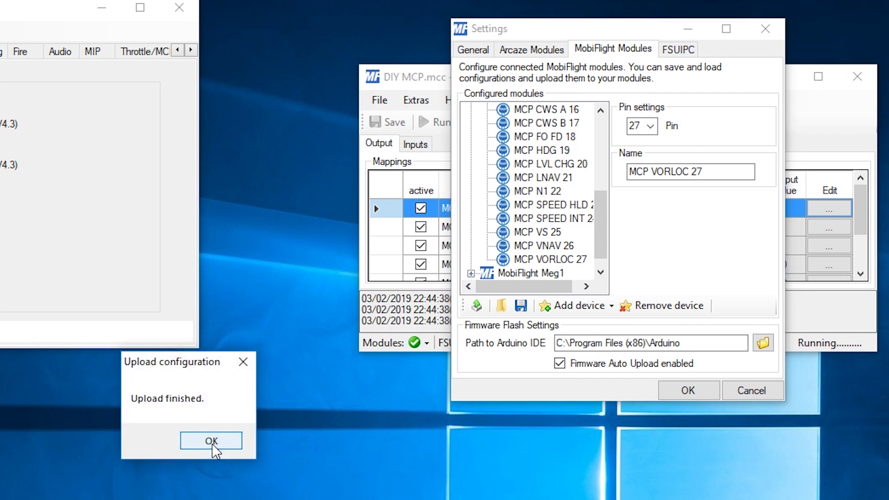
click(212, 444)
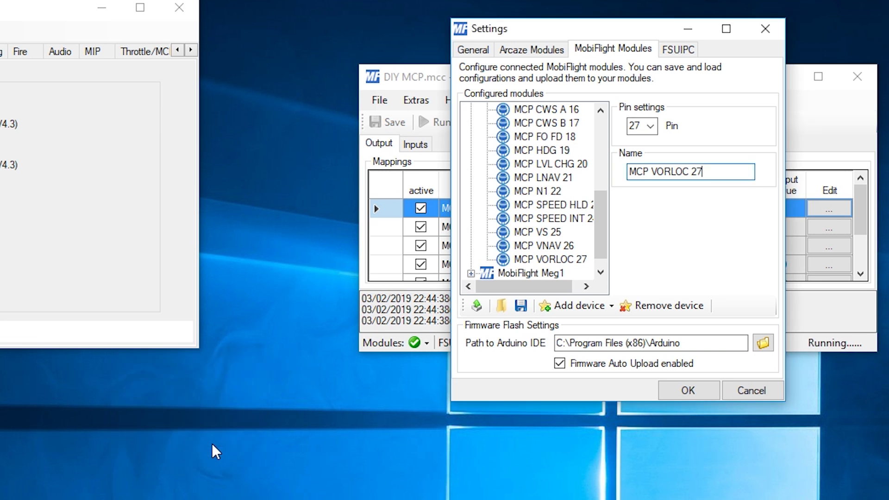
scroll(591, 209, down, 1)
click(576, 314)
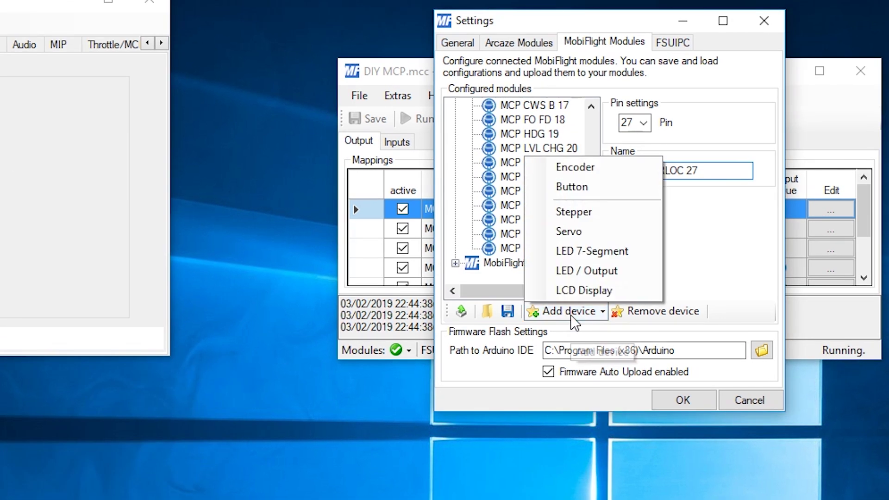
Add an LED output on pin 28 named MCP AT 28
click(613, 271)
click(643, 123)
click(635, 199)
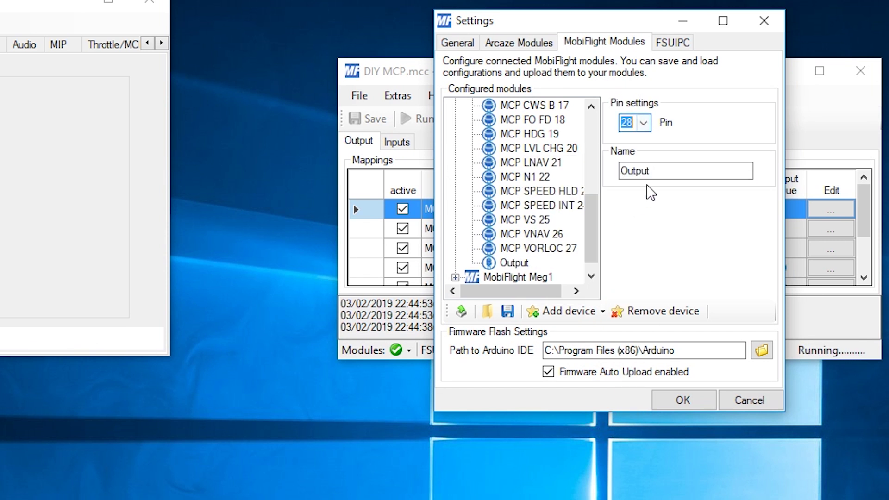
click(660, 172)
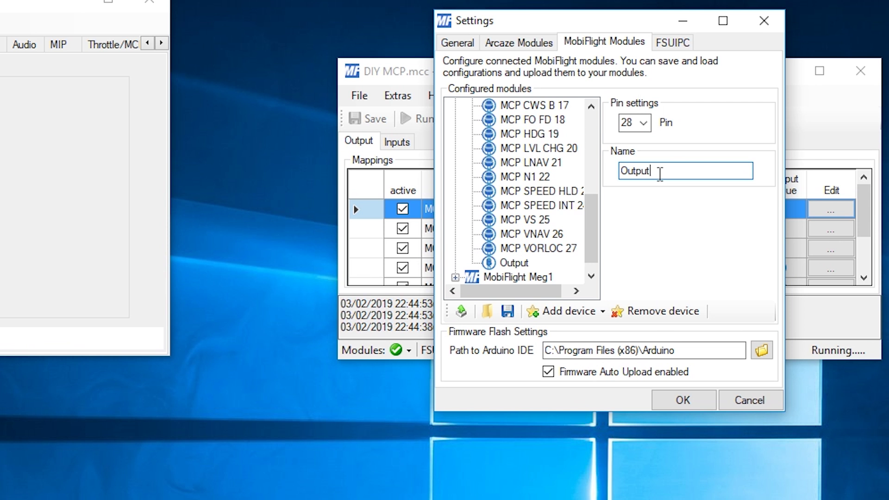
text(MCP AT 28)
Add LED outputs MCP ALT HLD, MCP FO MSTR 36, MCP HDG SEL 37 and MCP N1 40
click(570, 312)
text(MCP ALT HLD)
click(570, 311)
text(MCP FO MSTR 36)
click(569, 311)
text(MCP HDG SEL 37)
click(570, 311)
text(MCP N1 40)
Add the remaining LED outputs MCP VS 42, MCP VNAV 43 and MCP VORLOC
click(570, 312)
click(533, 235)
click(570, 311)
text(MCP VS 42)
click(570, 312)
text(MCP VNAV 43)
click(570, 312)
text(MCP VORLOC)
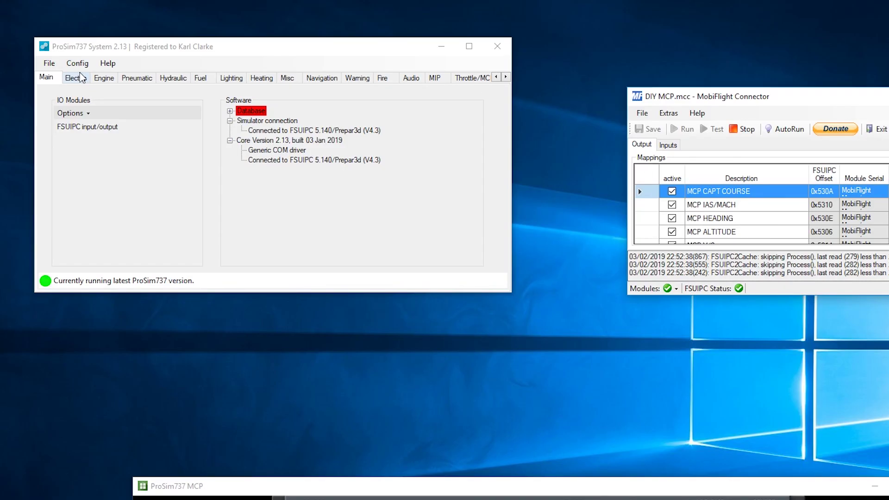
Open ProSim737's Combined config and expand Throttle/MCP > SWITCH to reach the MCP switch rows
click(82, 63)
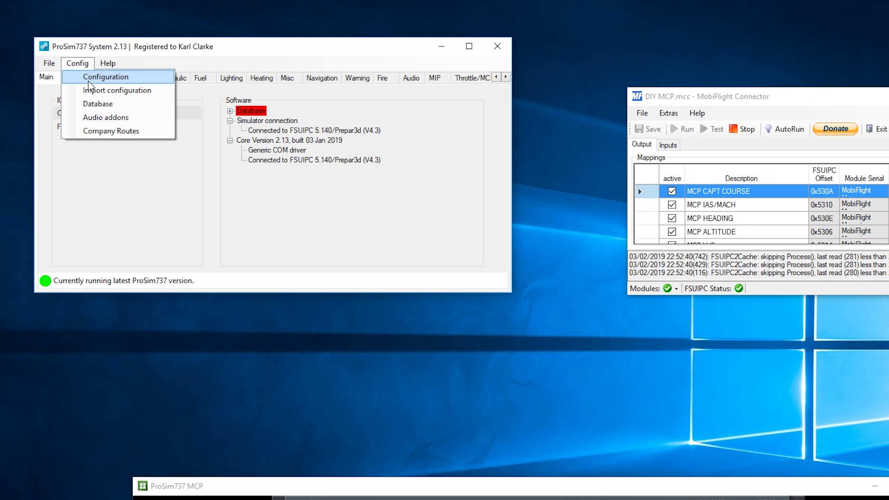
click(90, 75)
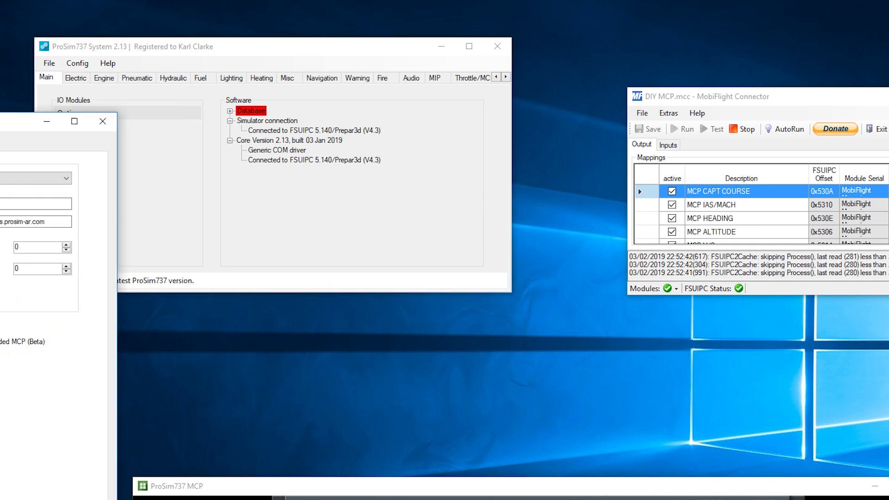
drag(224, 96, 431, 12)
click(96, 40)
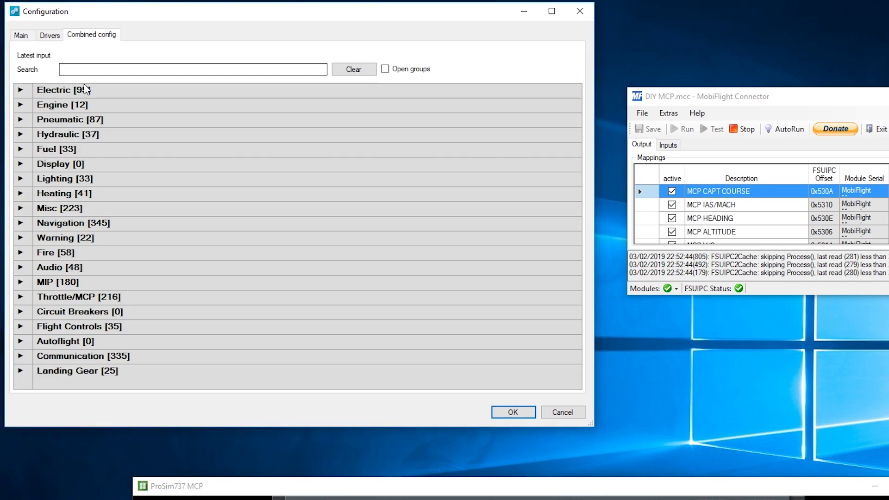
click(20, 298)
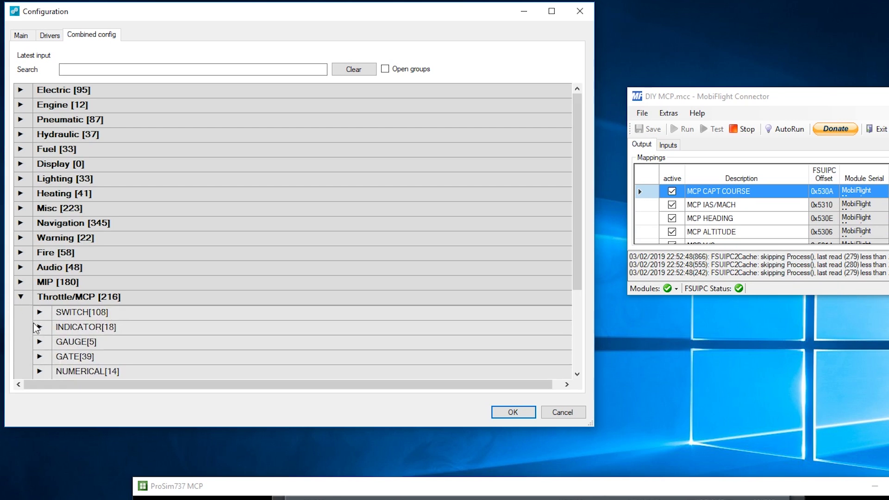
click(39, 314)
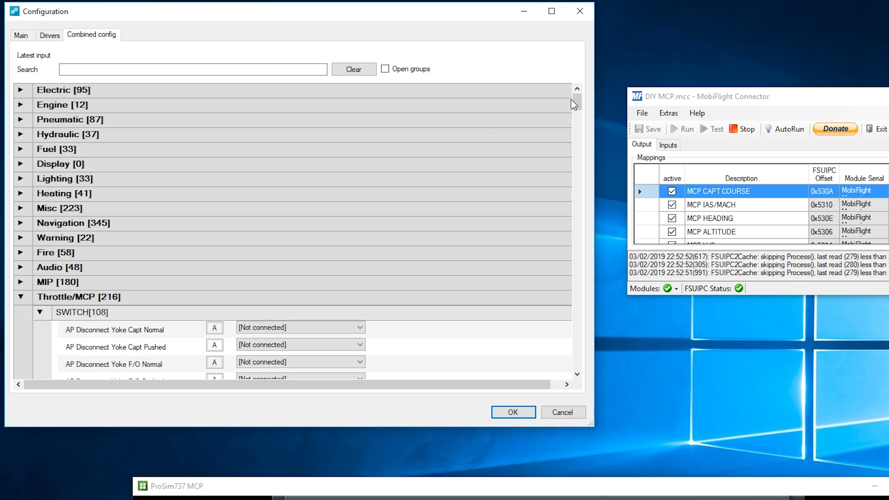
scroll(574, 104, down, 10)
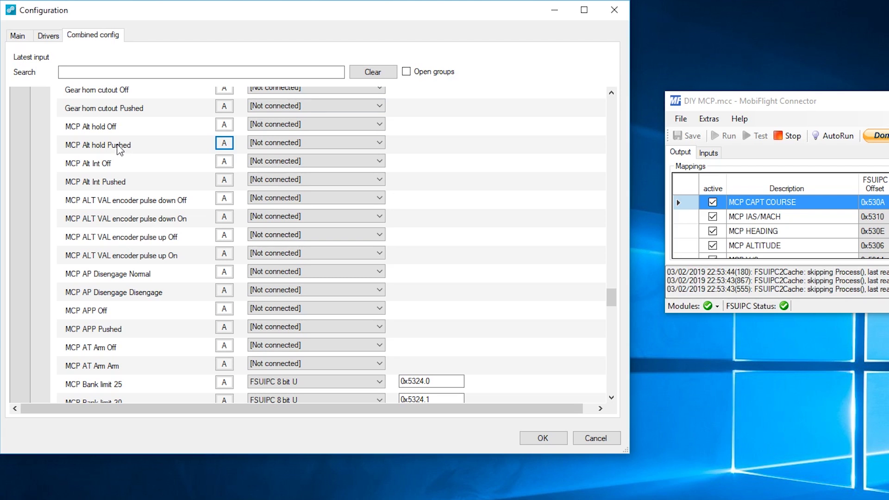
Connect MCP Alt hold Pushed as FSUIPC 8 bit U, changing its offset's last digit to 0
click(265, 146)
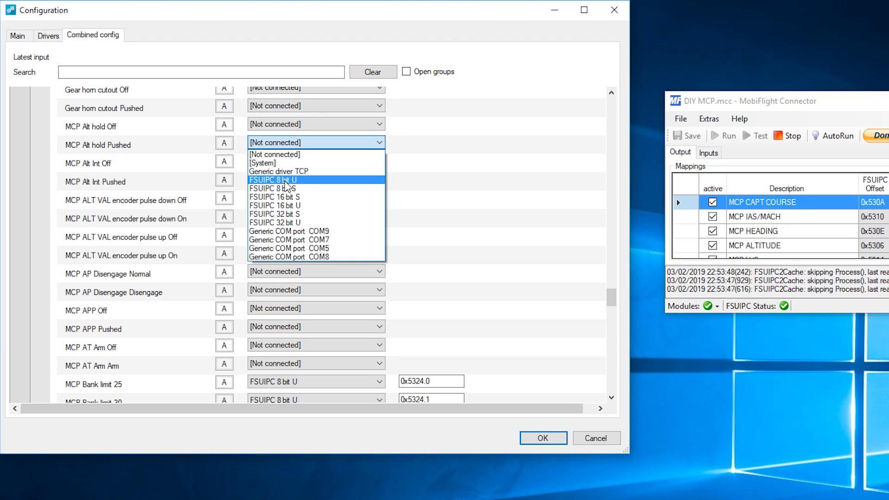
click(286, 180)
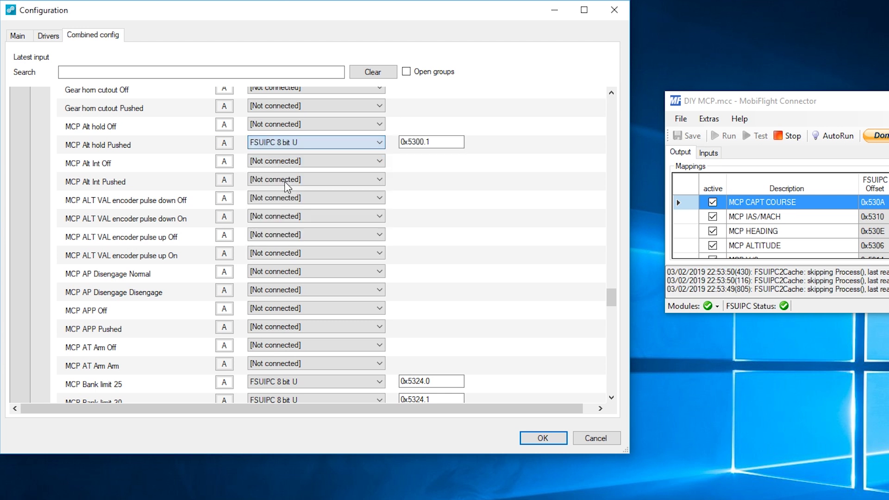
click(441, 142)
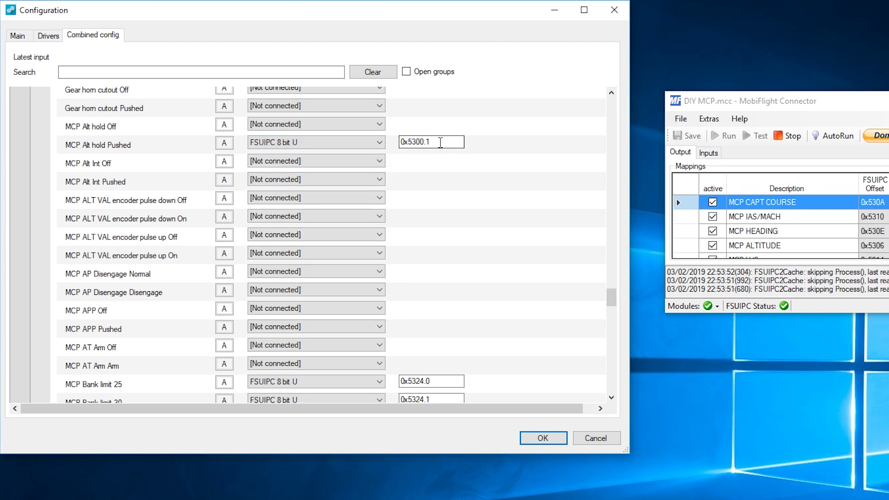
click(439, 144)
key(BackSpace)
text(0)
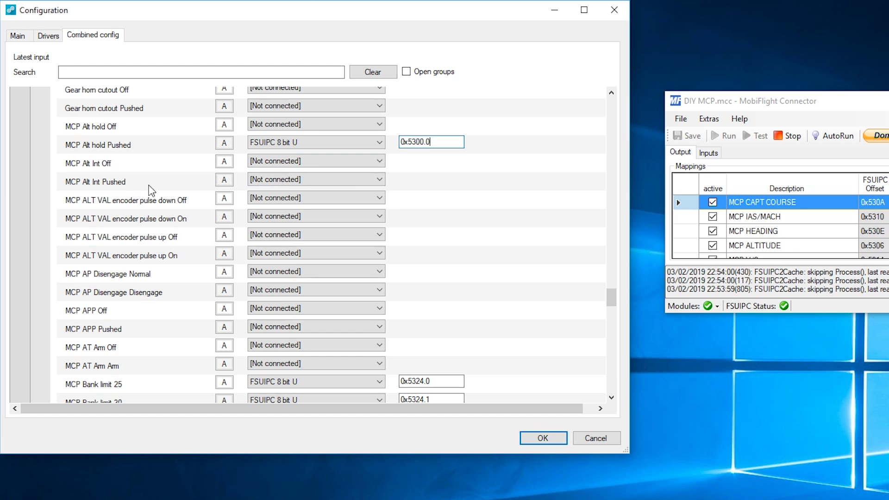
Map MCP Alt Int Pushed to 0x5300.0, fill the V/S Pushed offset, and set VNAV Pushed to 0x5303.0
click(292, 180)
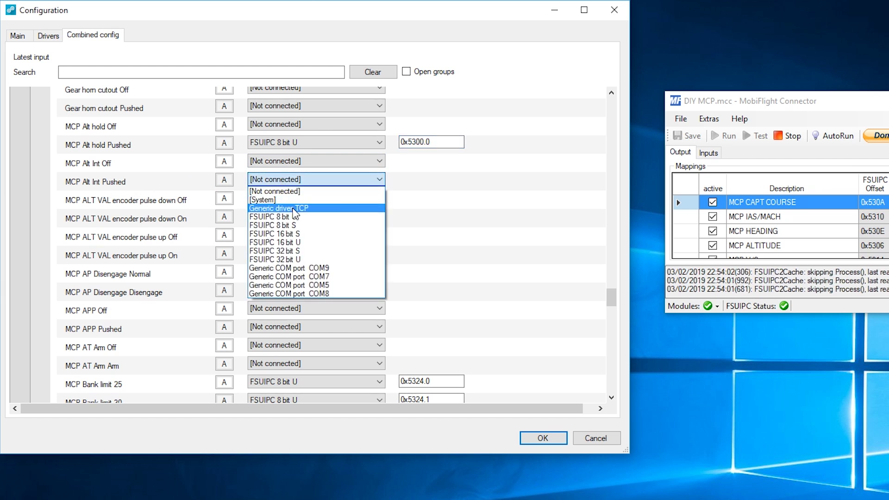
click(278, 217)
drag(425, 179, 409, 180)
text(5300)
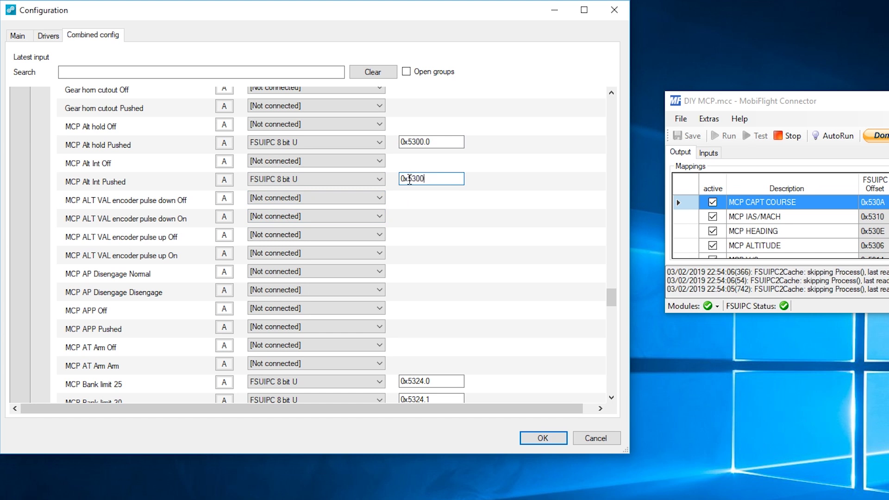
text(.0)
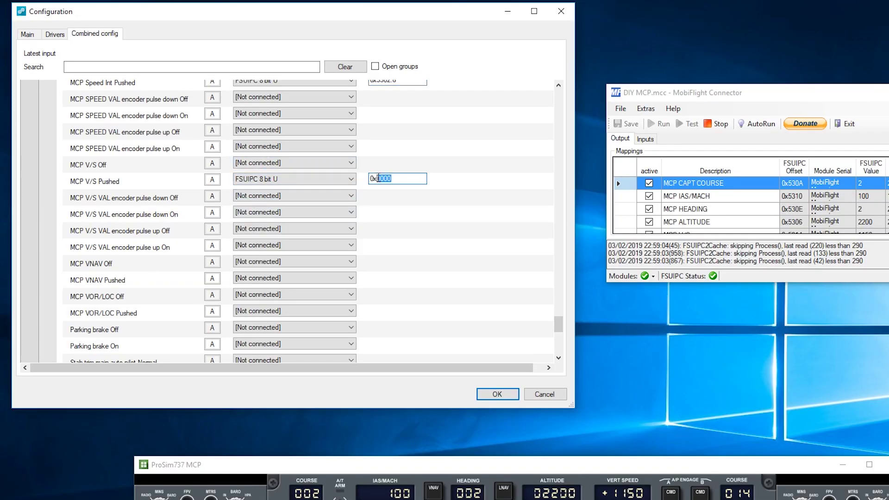
text(5302.7)
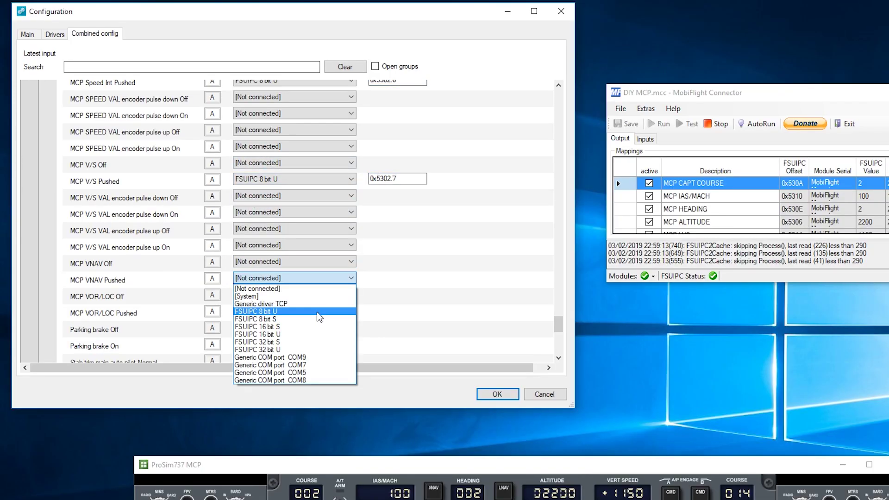
key(BackSpace)
key(BackSpace)
key(BackSpace)
key(BackSpace)
text(5303.0)
Map MCP VOR/LOC Pushed to FSUIPC 8 bit U at offset 0x5303.1
click(294, 311)
click(278, 320)
double_click(398, 310)
text(5303.1)
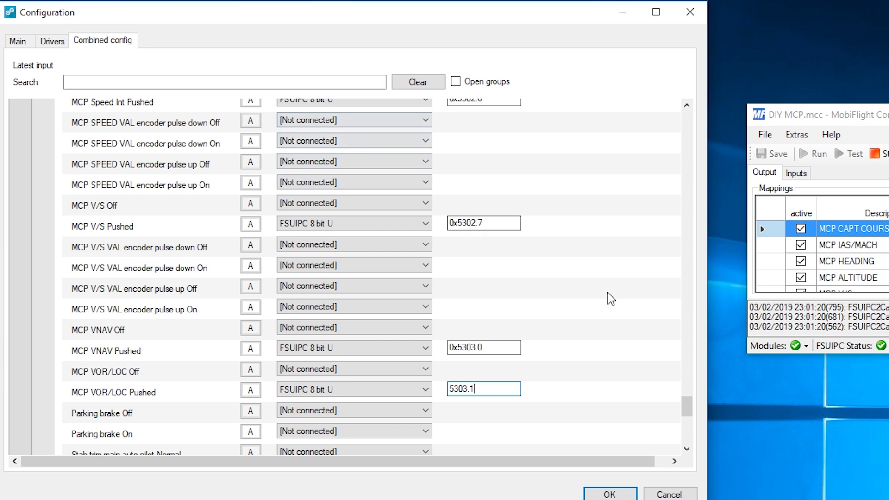
scroll(591, 367, up, 10)
scroll(591, 367, down, 8)
Expand INDICATOR and set MCP A/T, Alt hold and APP lights to FSUIPC 8 bit U, APP at 0x5303.4
scroll(592, 368, down, 10)
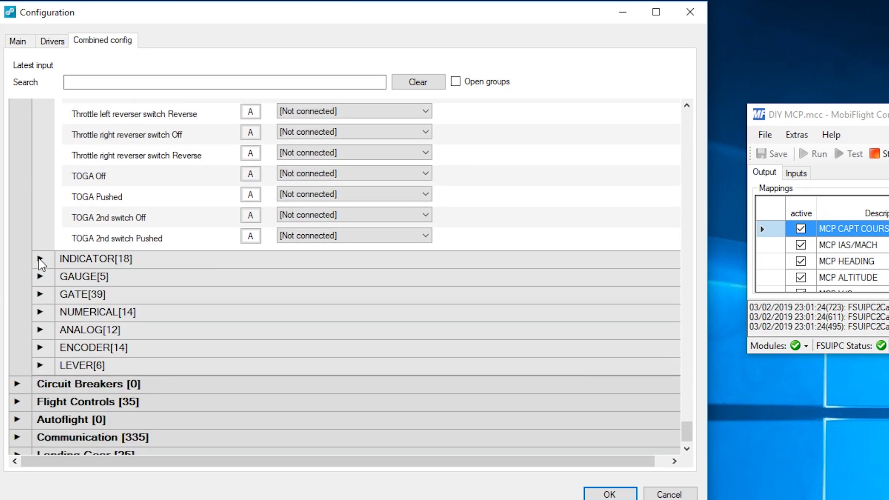
click(40, 259)
click(352, 277)
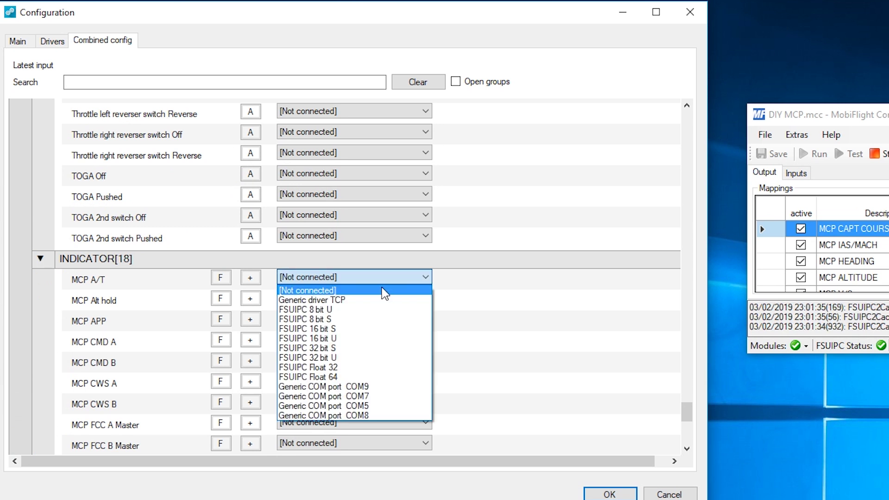
click(371, 314)
click(486, 276)
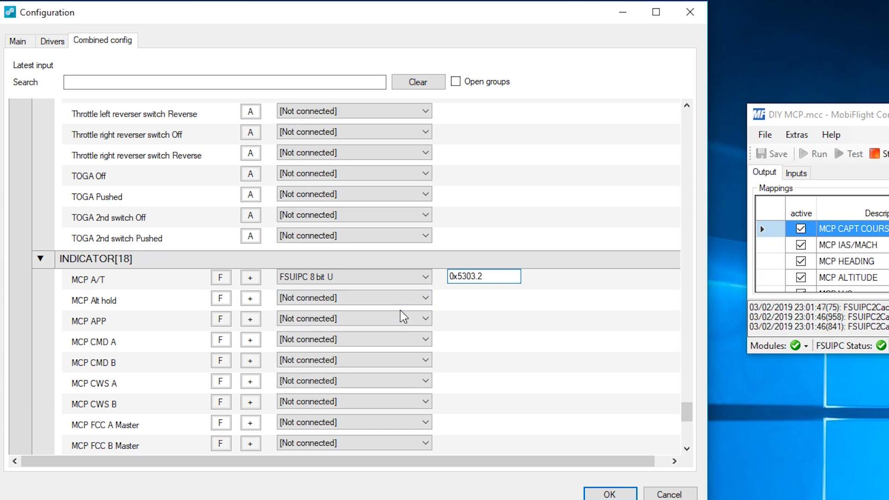
click(399, 299)
click(397, 330)
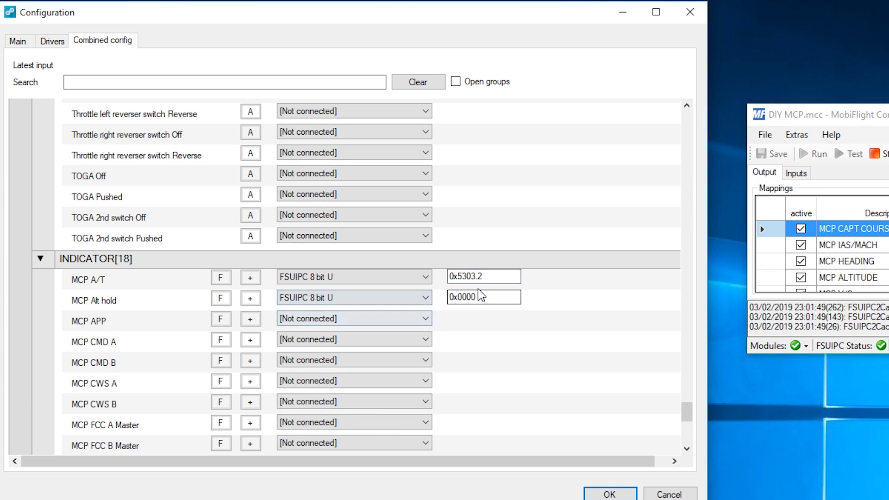
drag(474, 297, 462, 297)
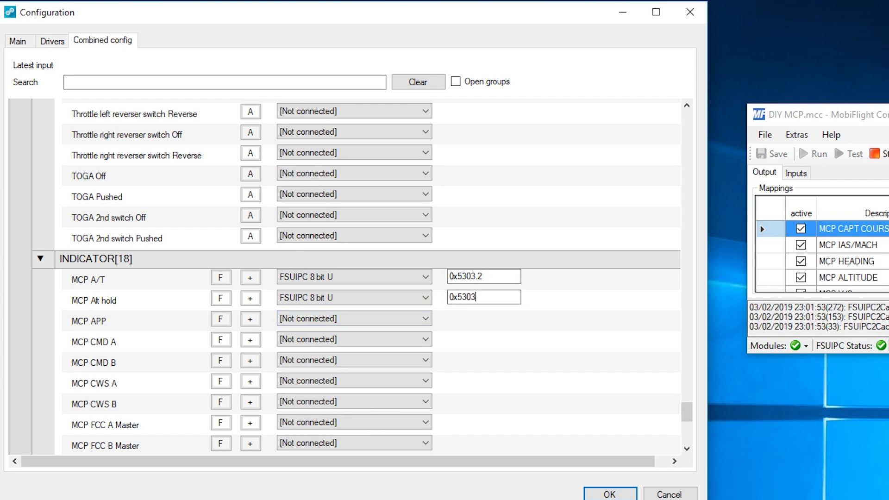
click(400, 319)
click(396, 351)
text(0x5303.4)
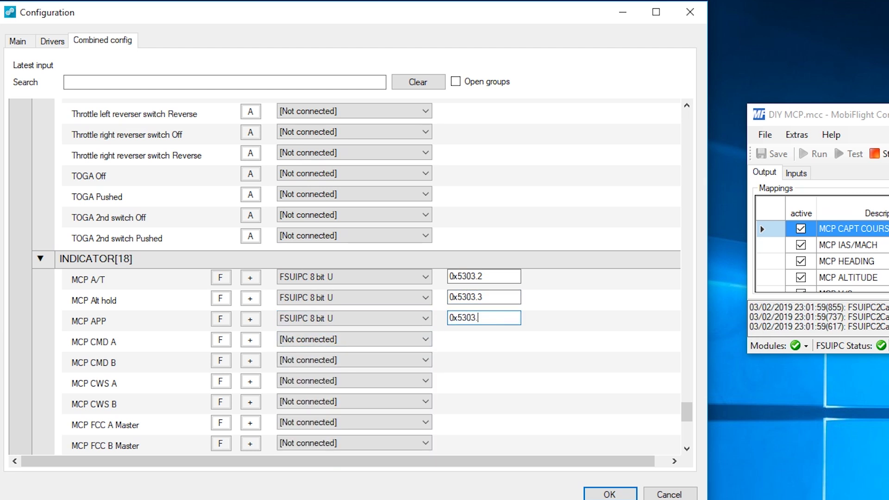
Map MCP CMD A to 0x5303.5, CMD B to 0x5303.6, and CWS A to FSUIPC 8 bit U
click(399, 340)
click(396, 371)
text(0x5303.5)
click(399, 360)
click(397, 392)
text(0x5303.6)
click(399, 381)
click(396, 412)
drag(474, 380, 459, 381)
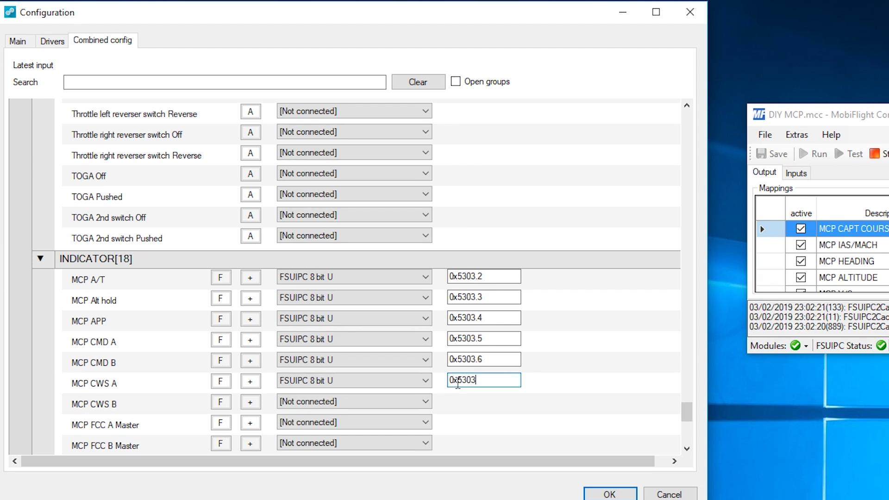
Map MCP CWS B to 0x5304.0, the next indicator to 0x5304.2, and MCP Speed to 0x5304.7
click(405, 407)
click(402, 435)
click(474, 401)
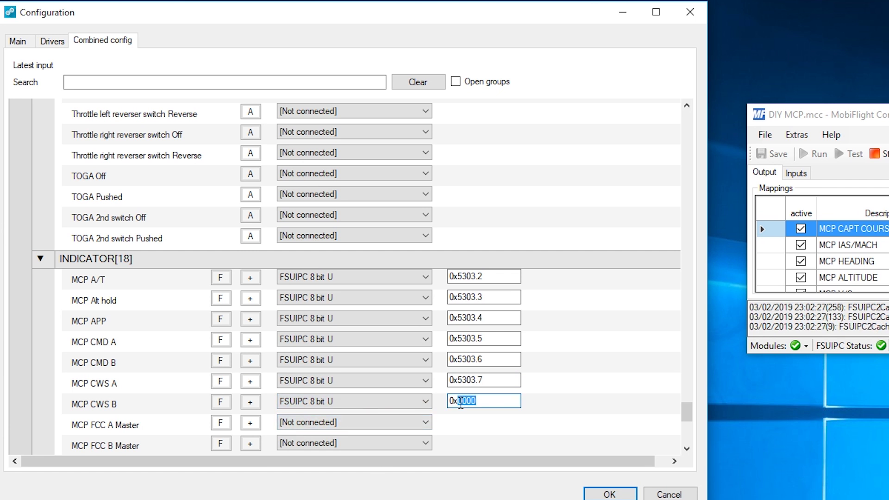
text(5304.)
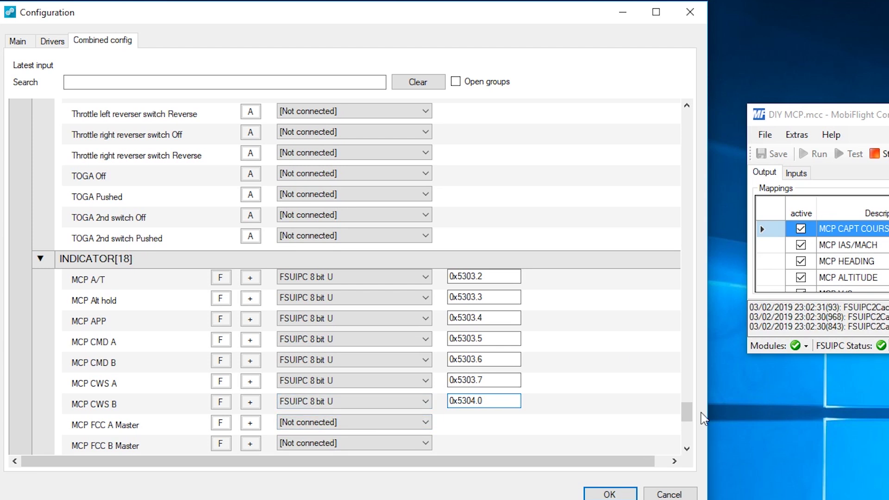
text(0)
scroll(689, 449, down, 4)
click(354, 235)
click(389, 269)
click(484, 234)
text(5304.2)
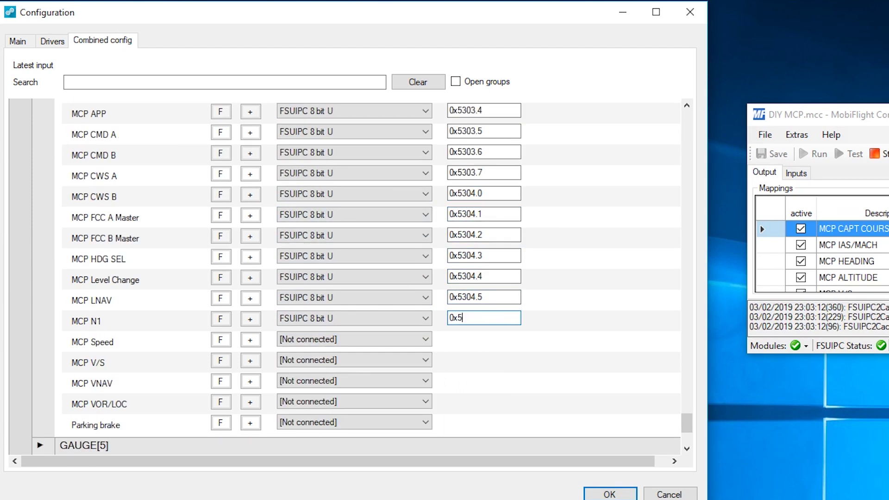
click(484, 339)
text(5304.7)
Set MCP V/S, VNAV and VOR/LOC lights to FSUIPC 8 bit U, VOR/LOC at 0x5305.2, and save
click(415, 360)
click(484, 360)
click(355, 381)
click(484, 380)
click(354, 402)
click(306, 419)
click(484, 401)
text(5305.2)
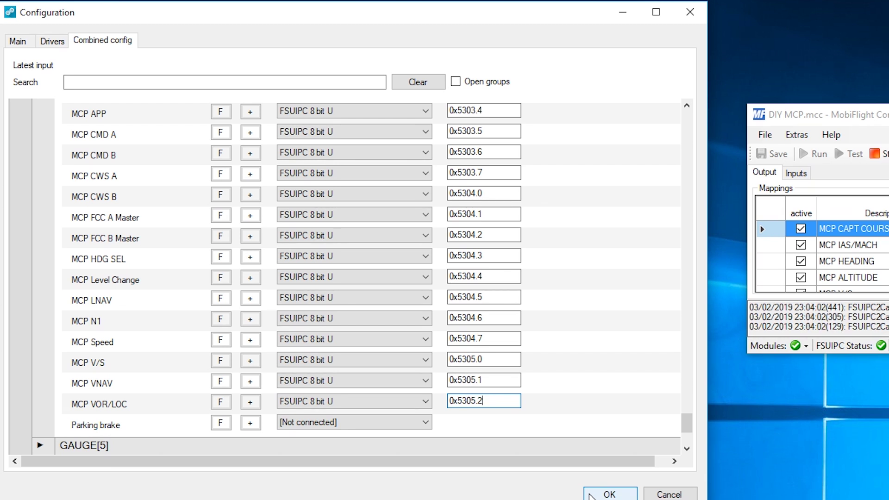
click(590, 494)
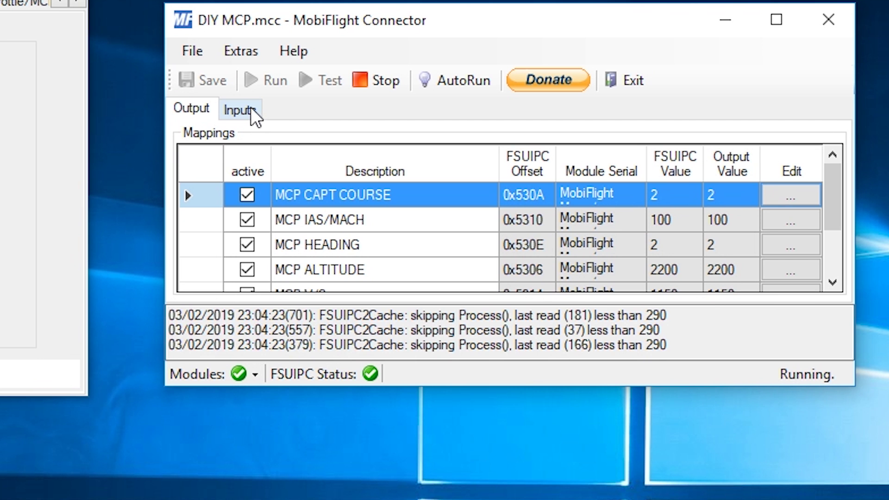
click(240, 109)
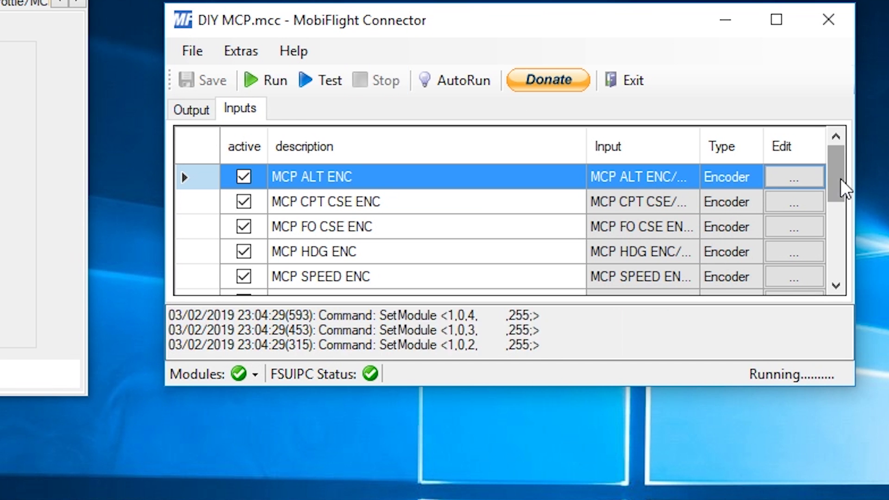
Create a new input row named MCP ALT HOLD and assign it to the MobiFlight Mega module
drag(832, 175, 821, 277)
click(363, 279)
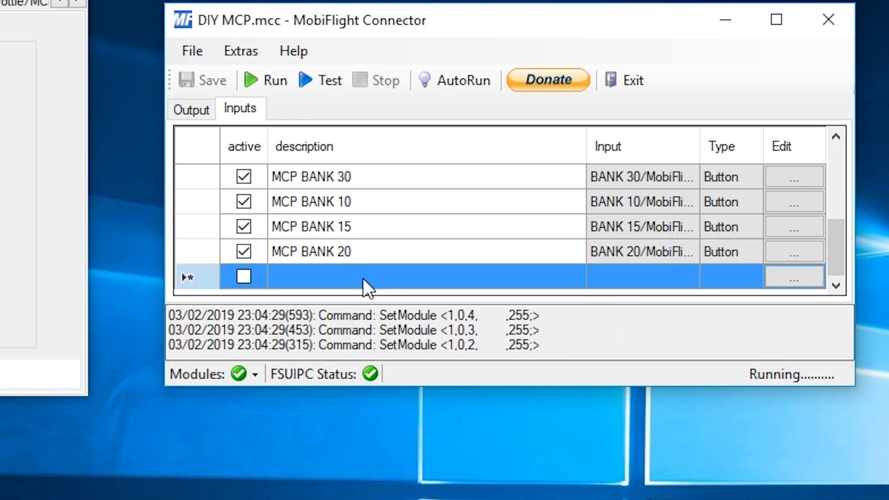
click(363, 279)
text(MCP ALT HOLD)
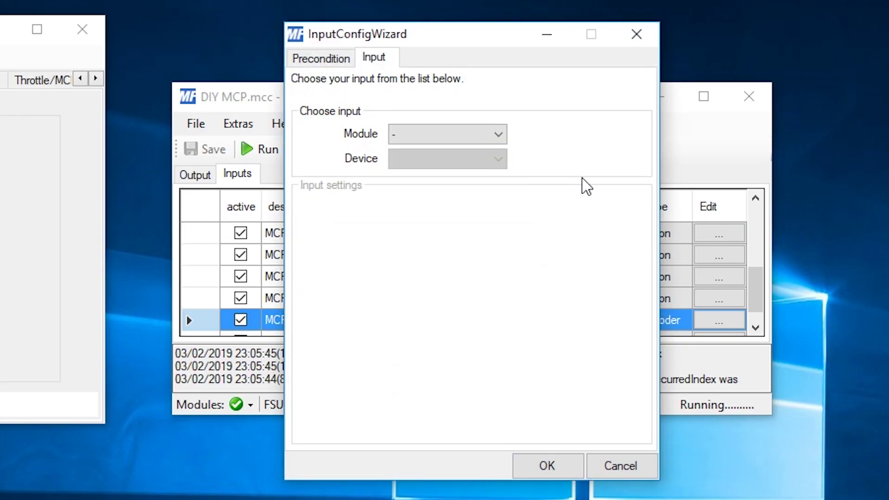
click(496, 134)
click(463, 166)
click(467, 161)
Pick the MCP ALT HOLD device and make On Press write 1 to FSUIPC offset 0x5300, mask 0x01
click(460, 203)
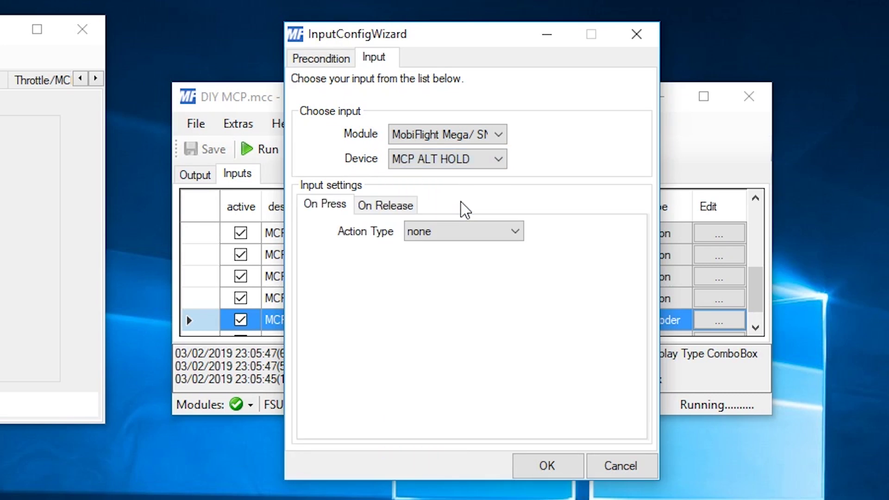
click(433, 234)
click(447, 262)
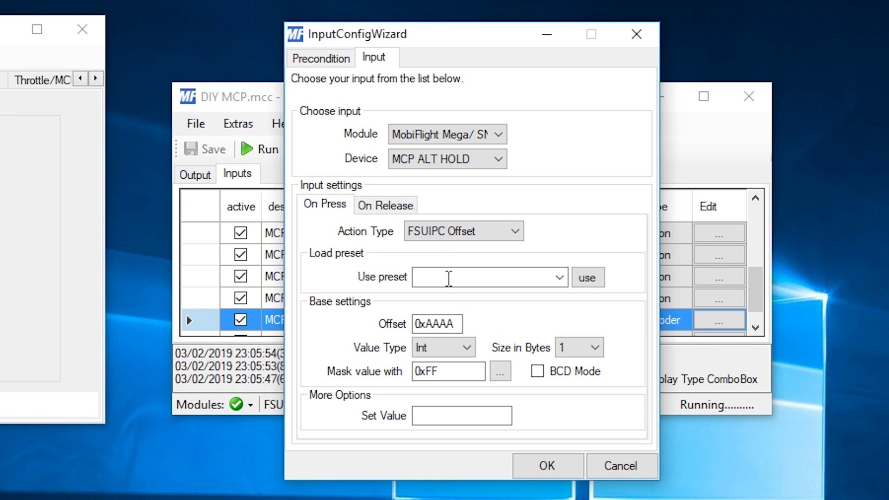
drag(455, 323, 432, 324)
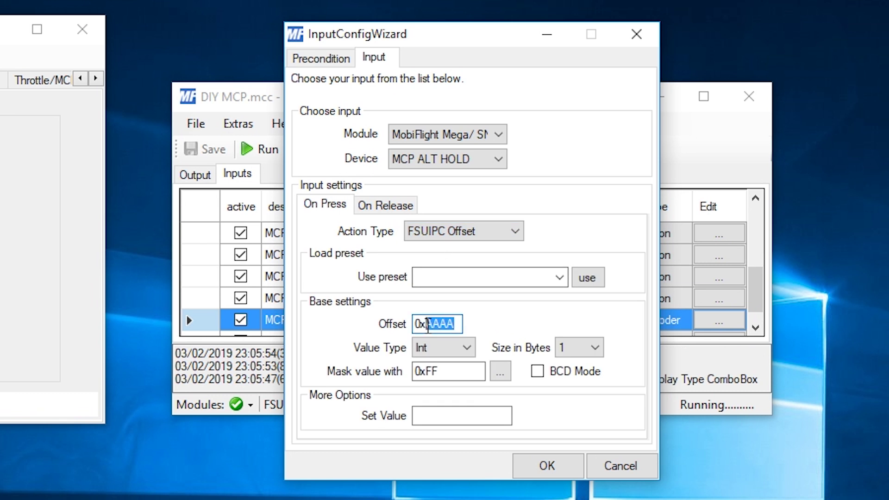
text(5300)
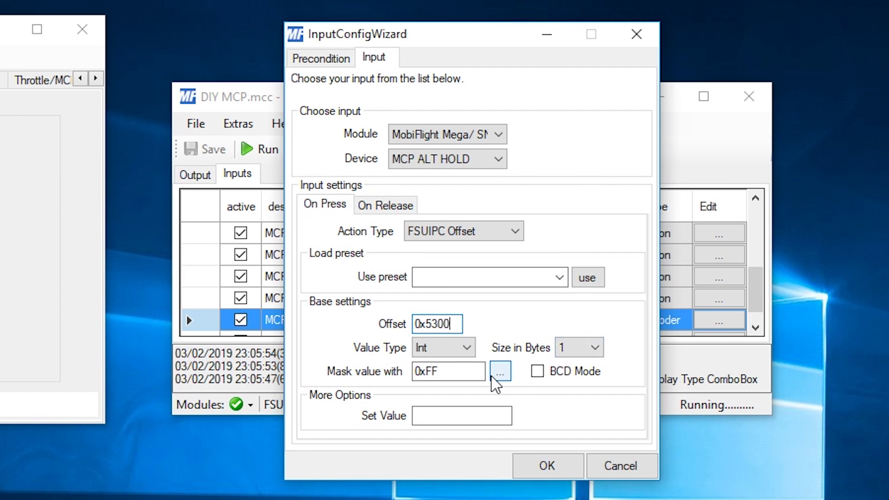
click(442, 372)
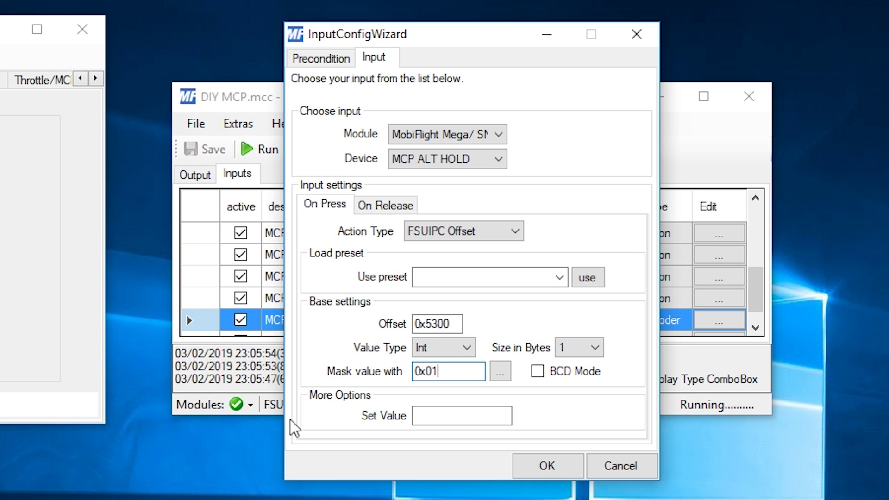
text(01)
click(501, 371)
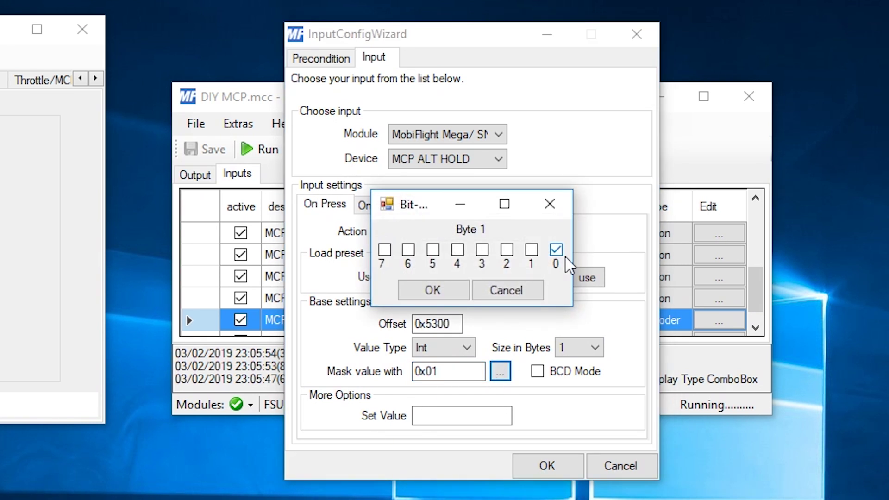
click(425, 292)
click(422, 413)
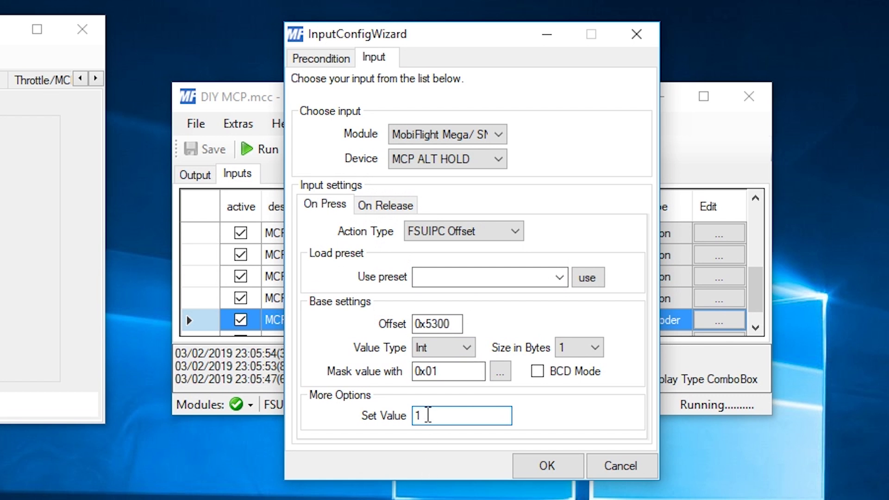
Make On Release write 0 to FSUIPC offset 0x5300 with mask 0x01, and save the input
click(394, 210)
click(449, 232)
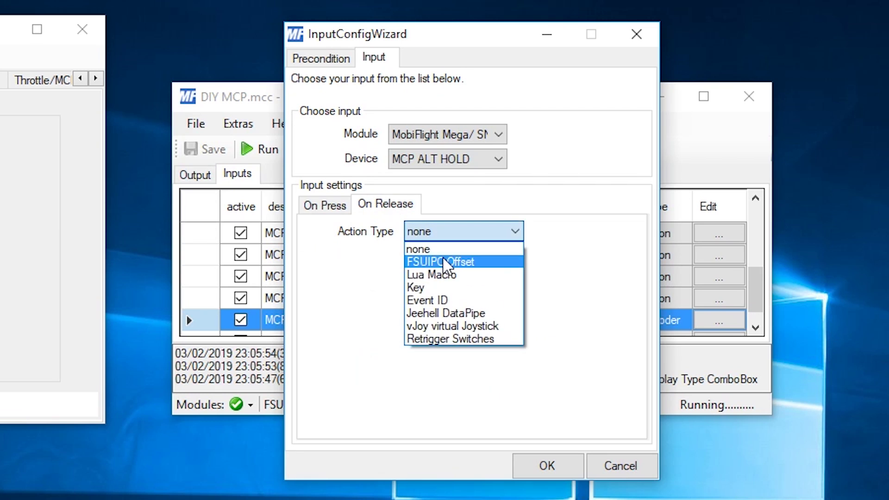
click(449, 260)
drag(459, 324, 434, 324)
text(530)
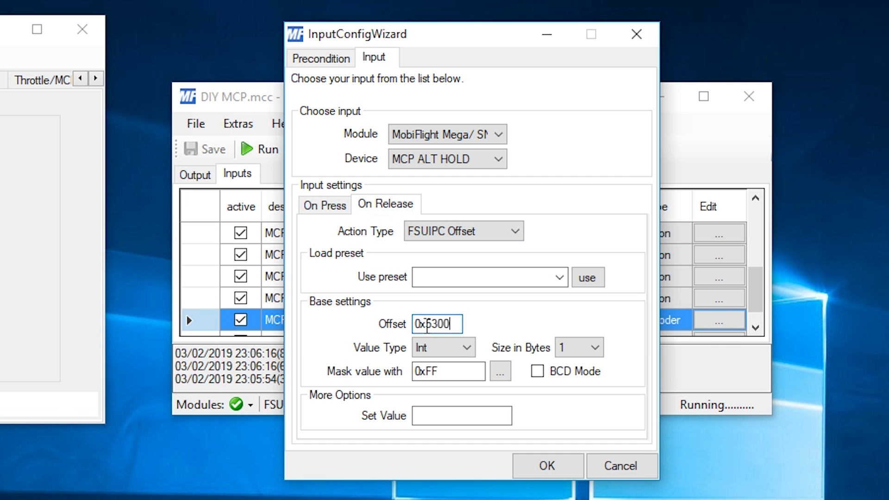
text(0)
drag(439, 372, 429, 374)
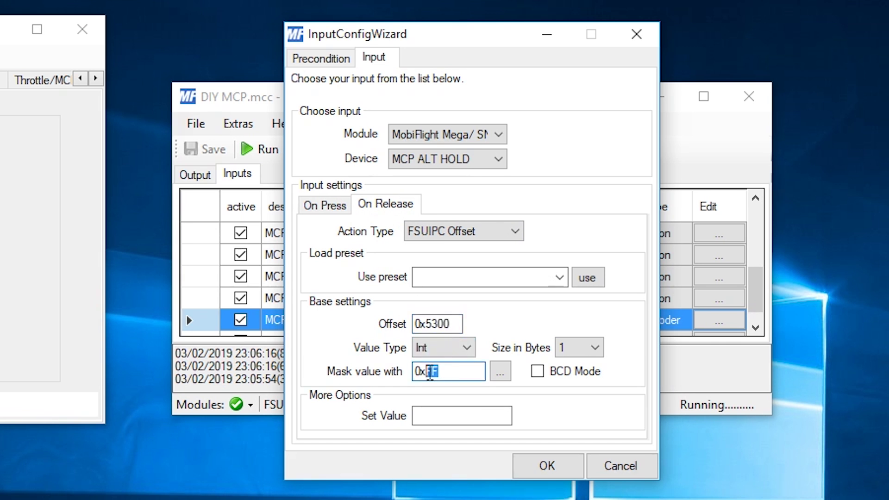
text(01)
click(429, 416)
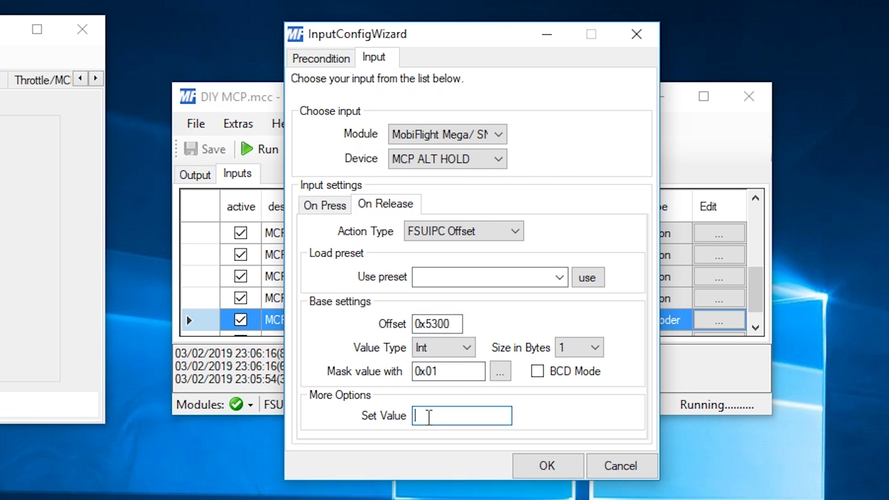
text(0)
click(540, 468)
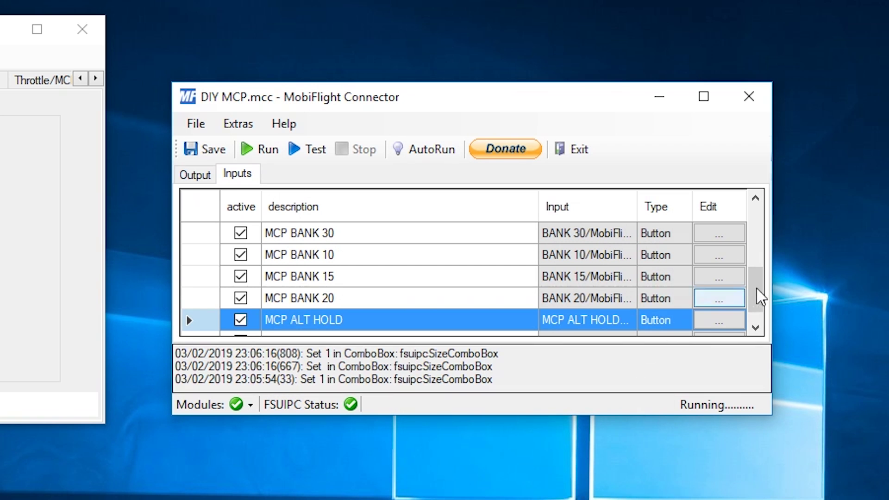
Duplicate the MCP ALT HOLD input row
drag(762, 281, 754, 306)
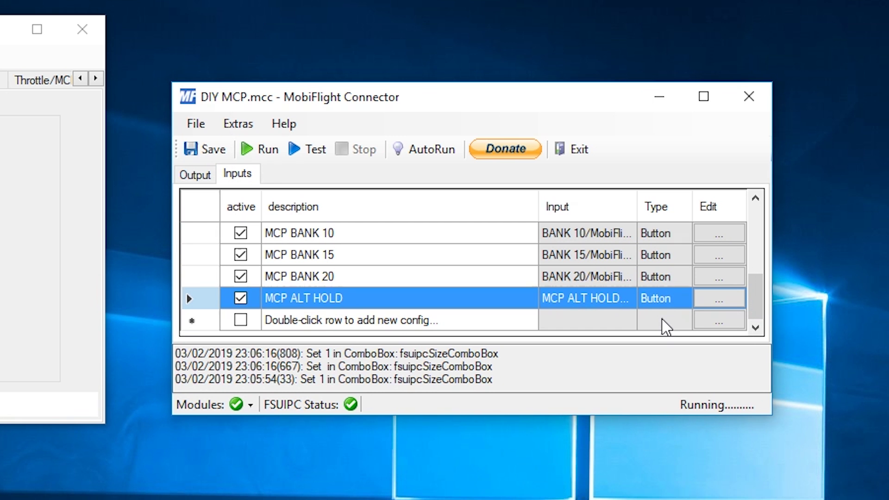
right_click(314, 303)
click(352, 315)
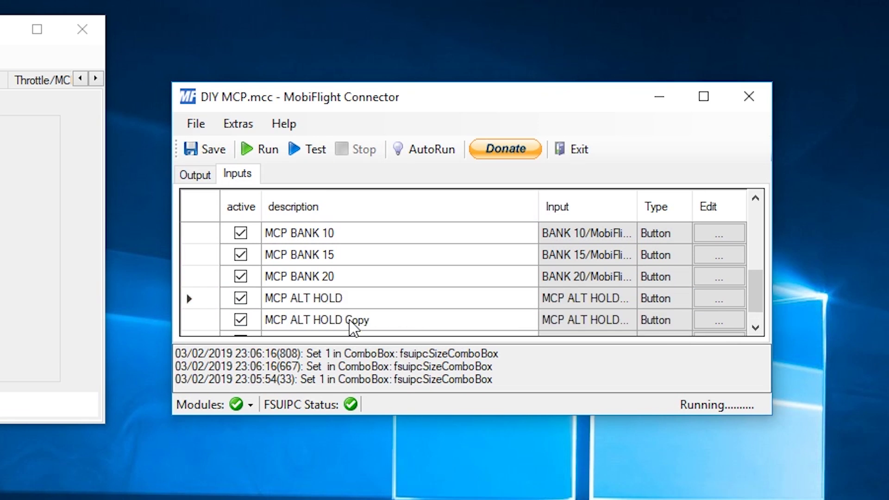
Rename the copied input to MCP ALT INT and open its input settings
double_click(394, 320)
drag(391, 318, 293, 324)
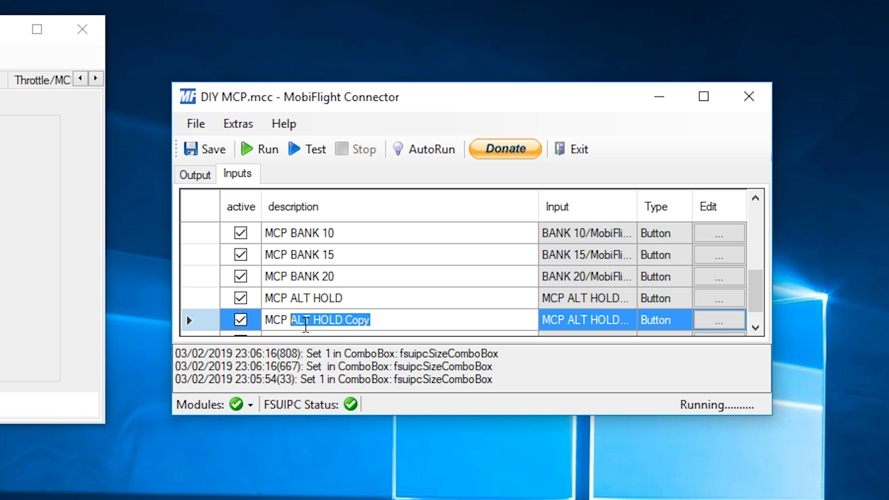
click(309, 324)
drag(315, 323, 527, 347)
text(INT)
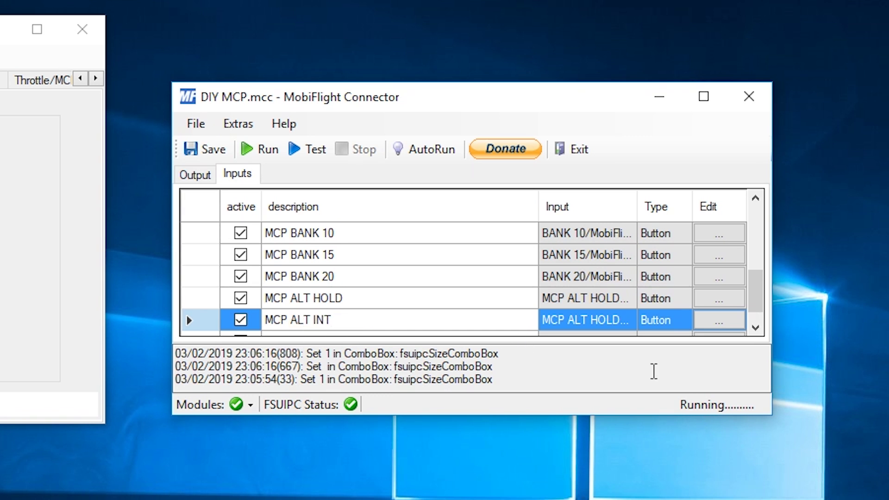
click(718, 323)
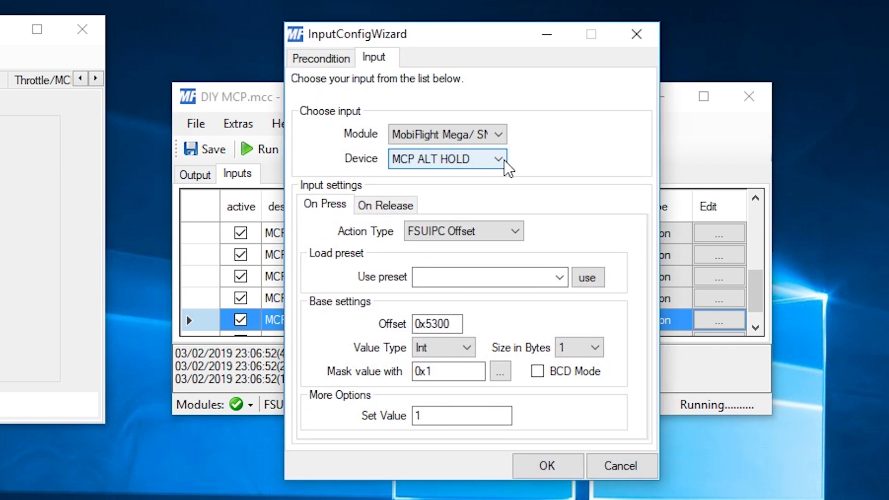
Assign device MCP ALT INT 3 and set the On Press mask to 0x02 (bit 1 only)
click(500, 161)
click(482, 216)
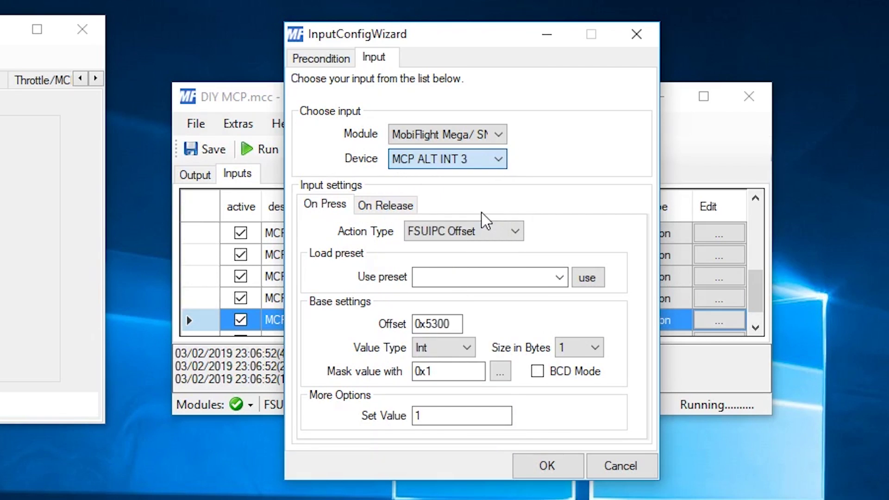
click(499, 372)
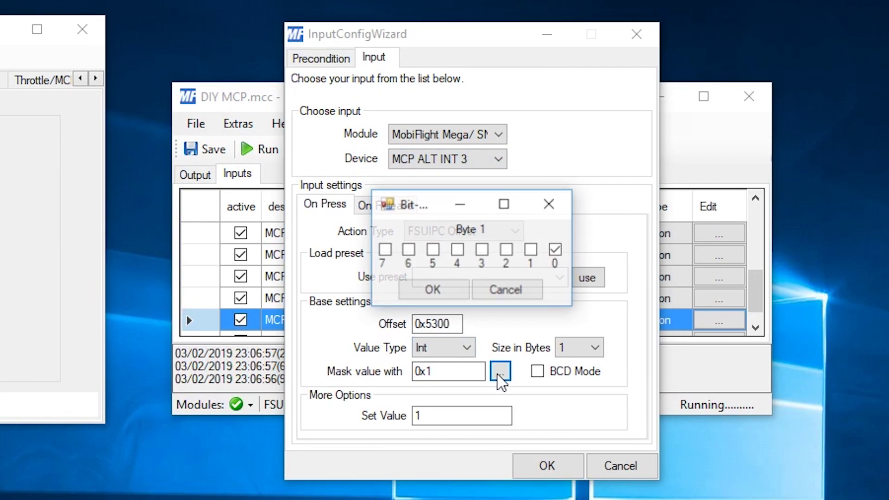
click(531, 250)
click(555, 251)
click(439, 291)
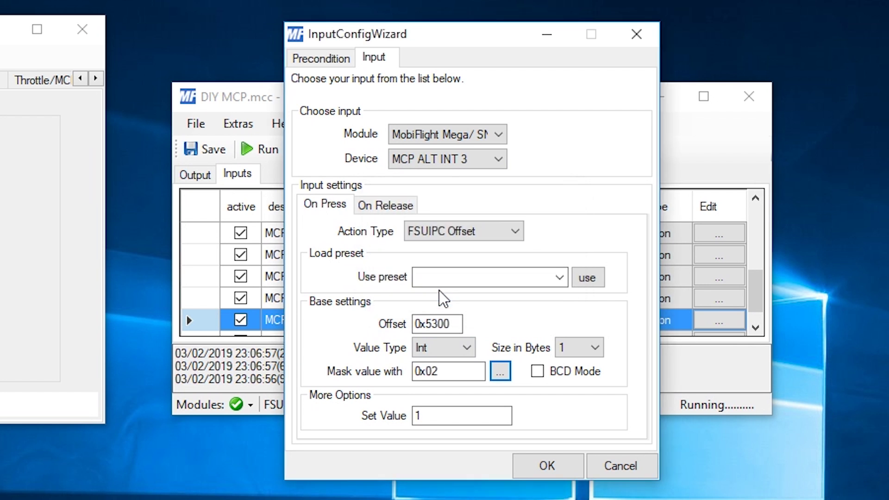
Set the On Release mask to 0x02 as well and accept the MCP ALT INT settings
click(384, 205)
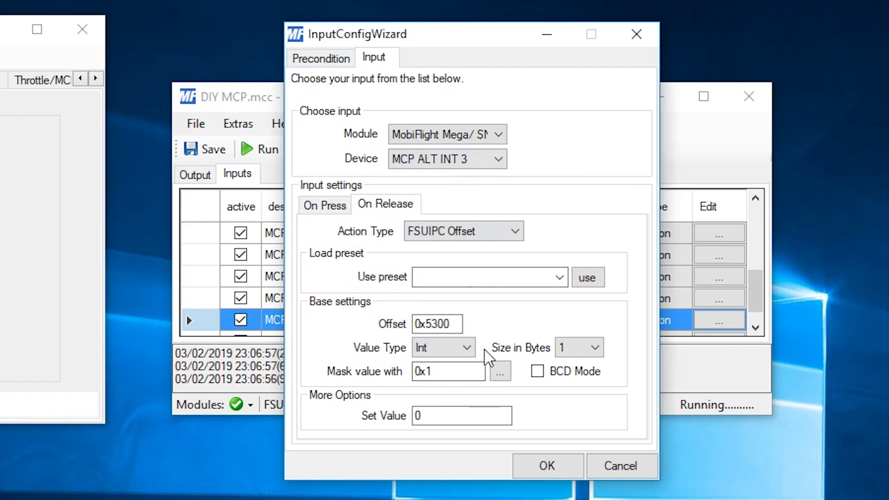
click(501, 372)
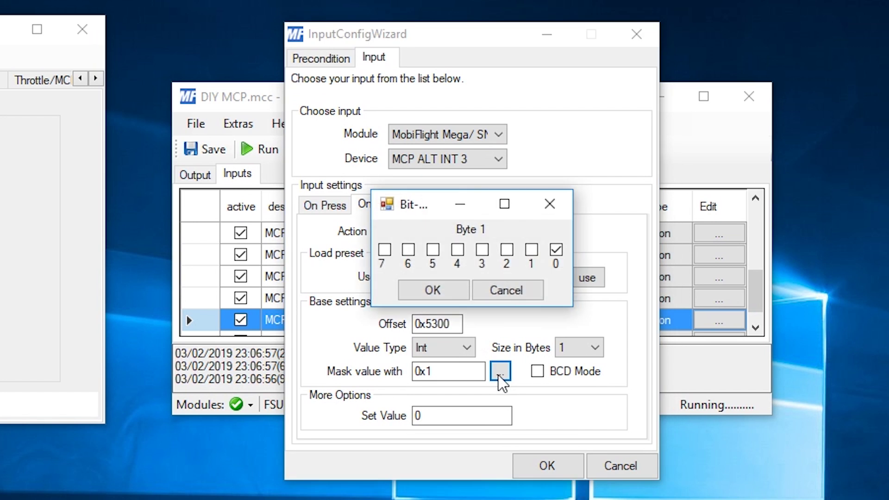
click(531, 250)
click(556, 251)
click(446, 292)
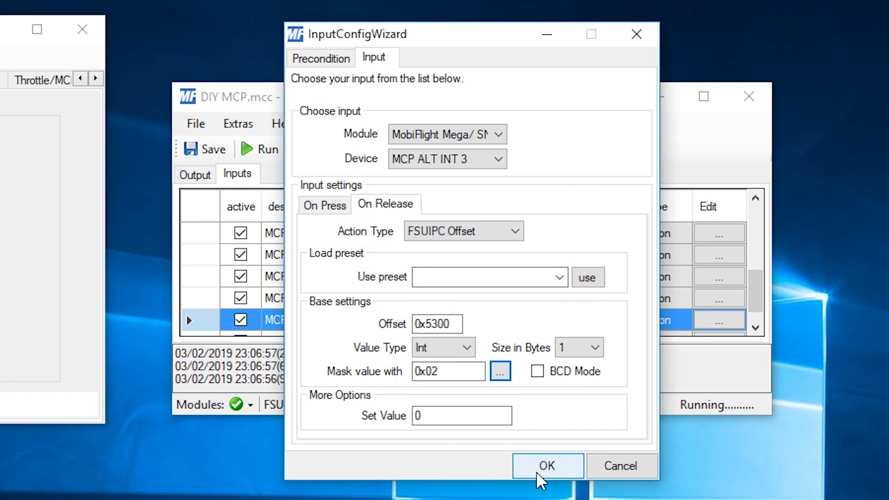
click(554, 469)
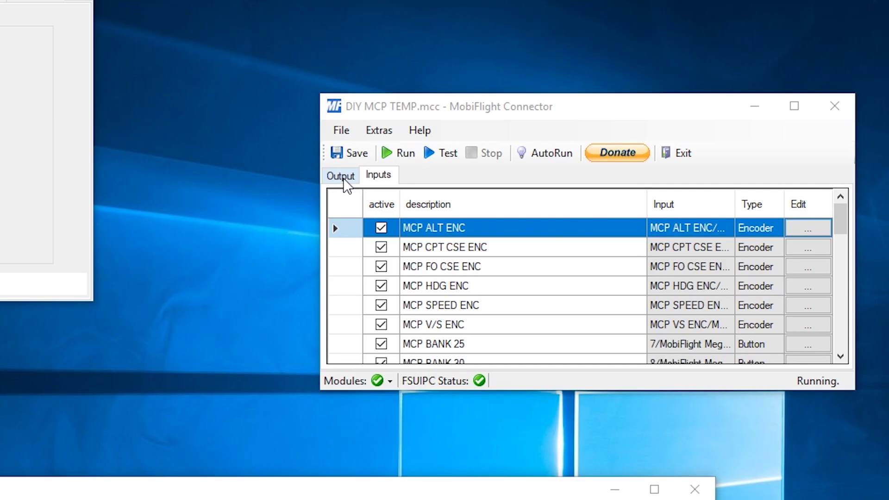
Create a new output mapping named MCP A/T on the Output tab
click(343, 177)
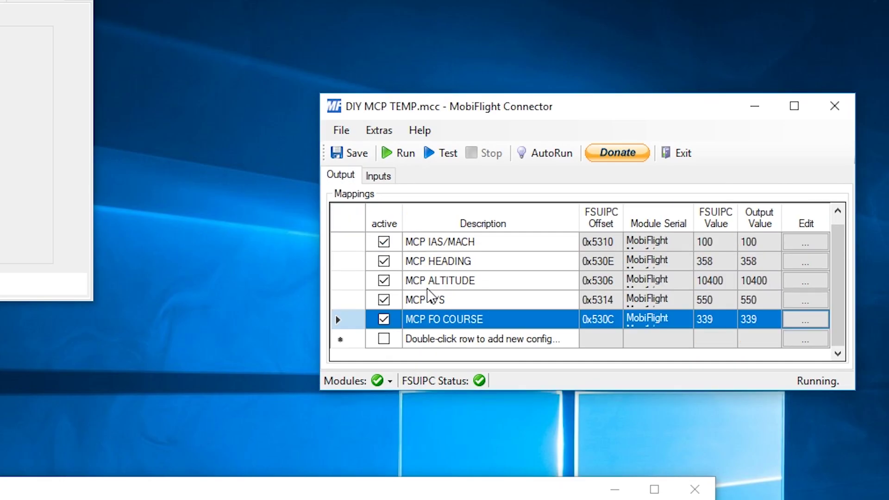
double_click(441, 343)
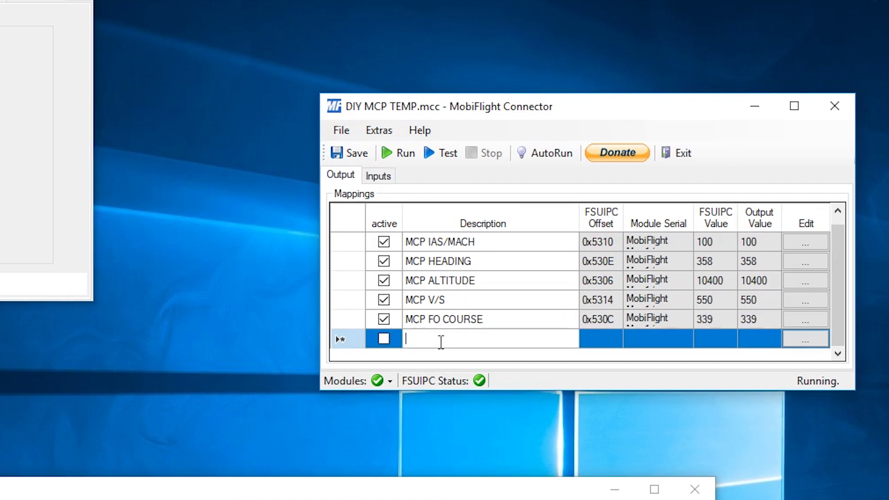
text(MCP A/T)
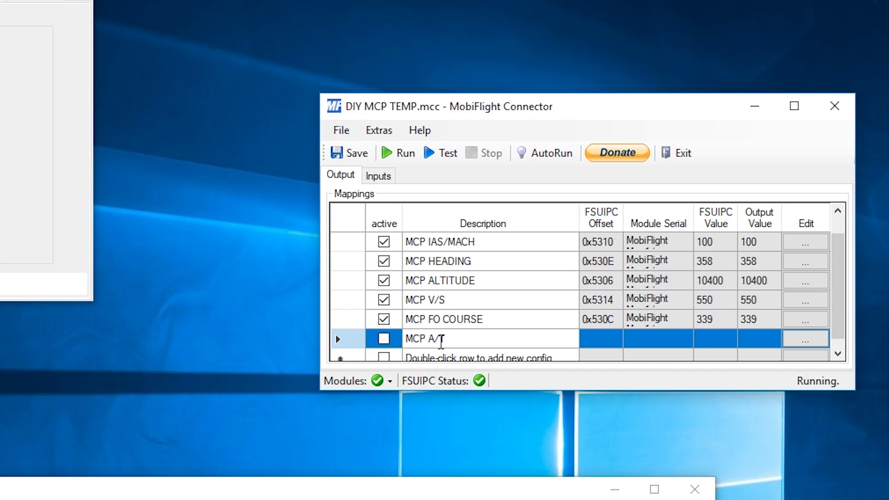
click(797, 339)
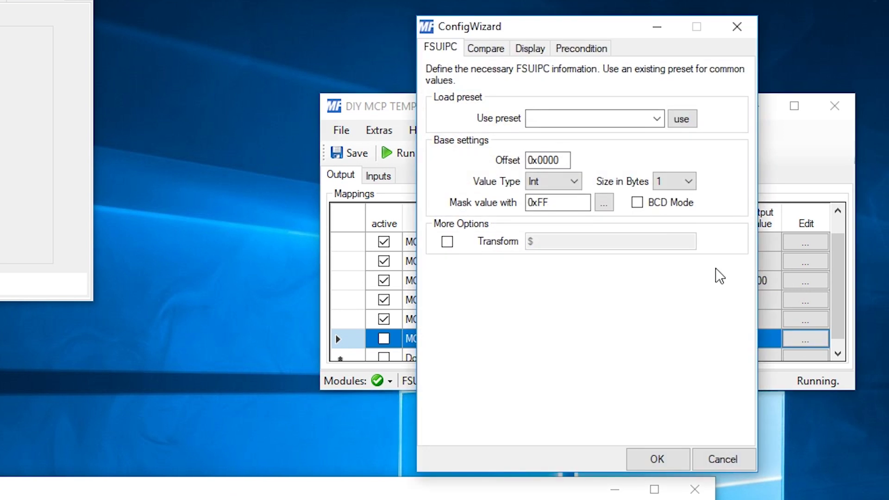
Set the MCP A/T FSUIPC offset to 0x5303 with mask 0x04 (bit 2 only)
drag(563, 160, 554, 162)
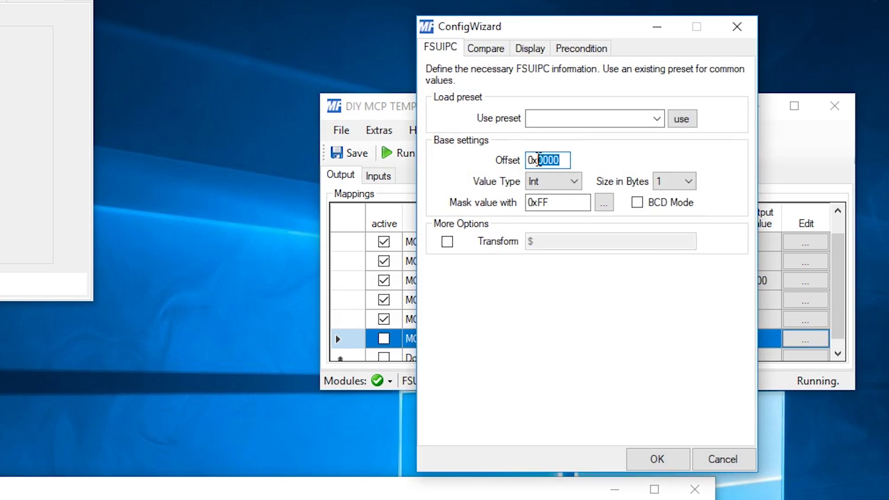
text(5303)
click(605, 206)
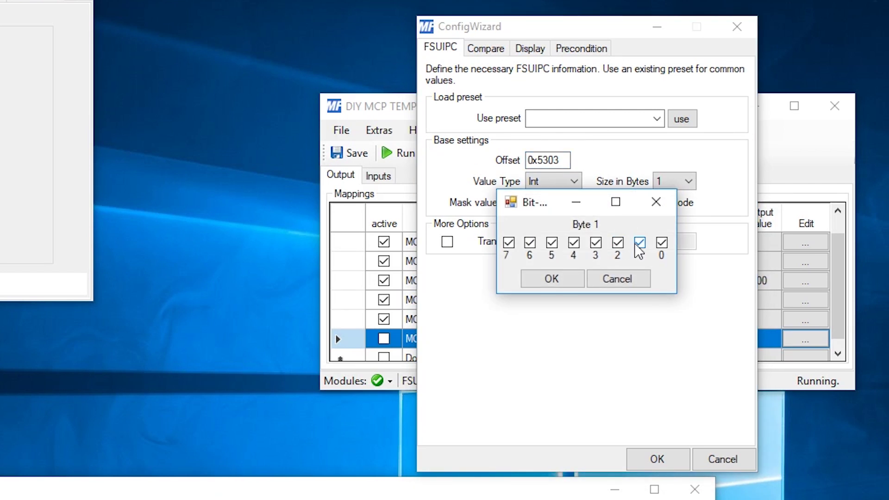
click(662, 243)
click(505, 245)
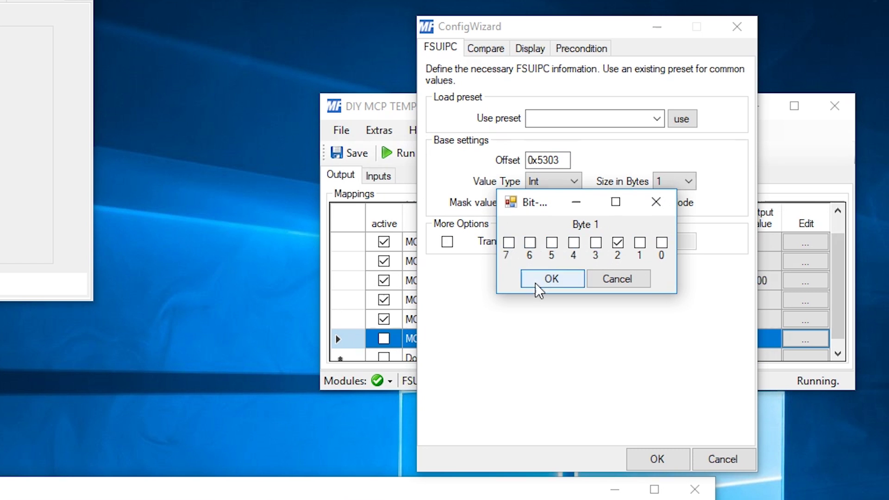
click(543, 279)
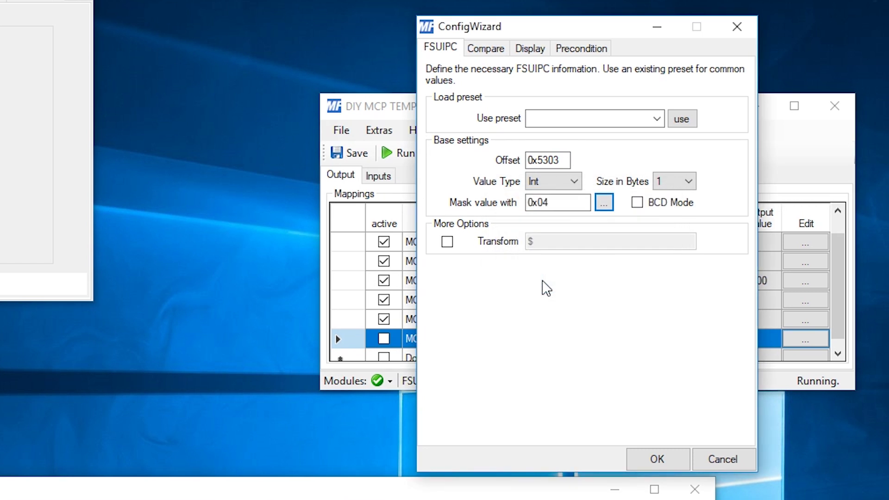
Output MCP A/T to pin 28 of the MobiFlight Mega as Pin type, then activate the row
click(528, 48)
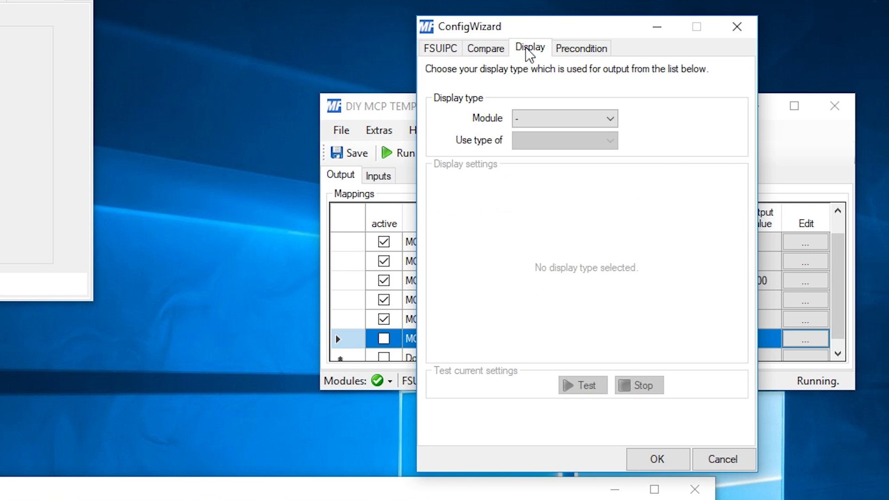
click(551, 118)
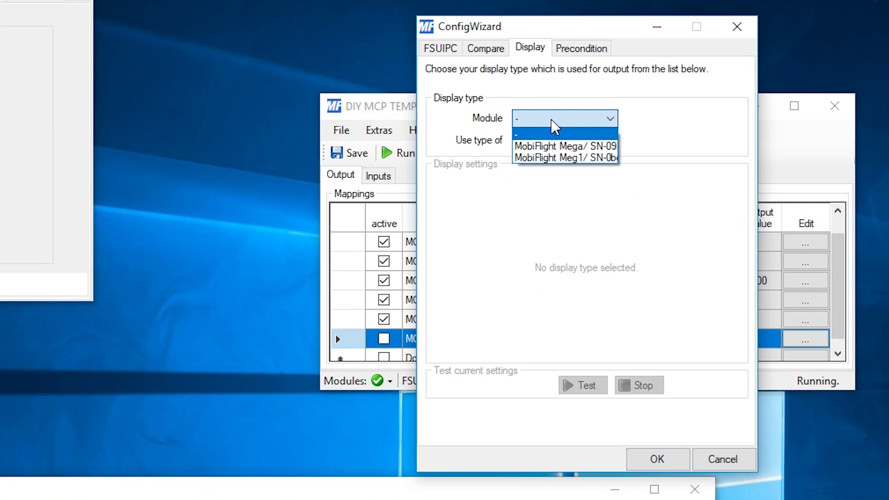
click(557, 147)
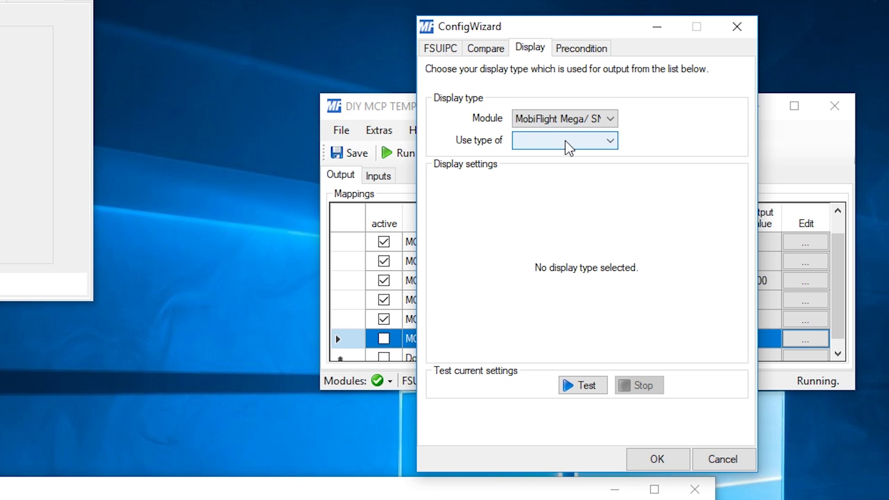
click(566, 142)
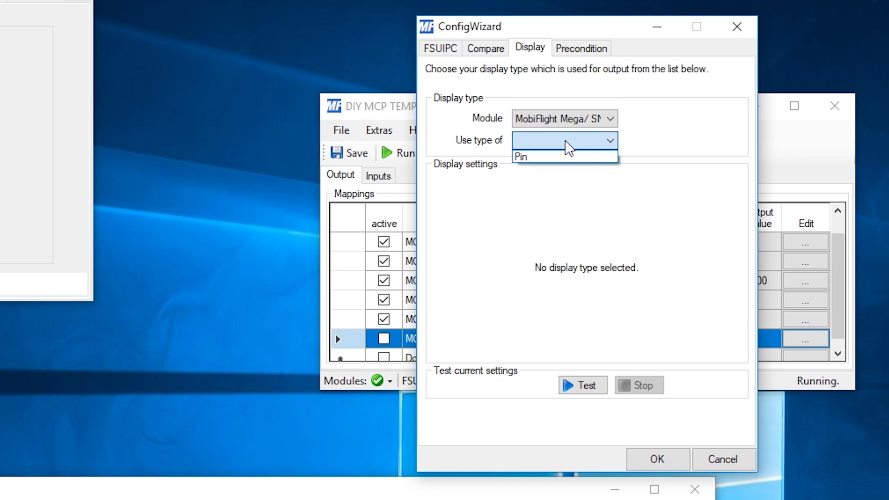
click(564, 157)
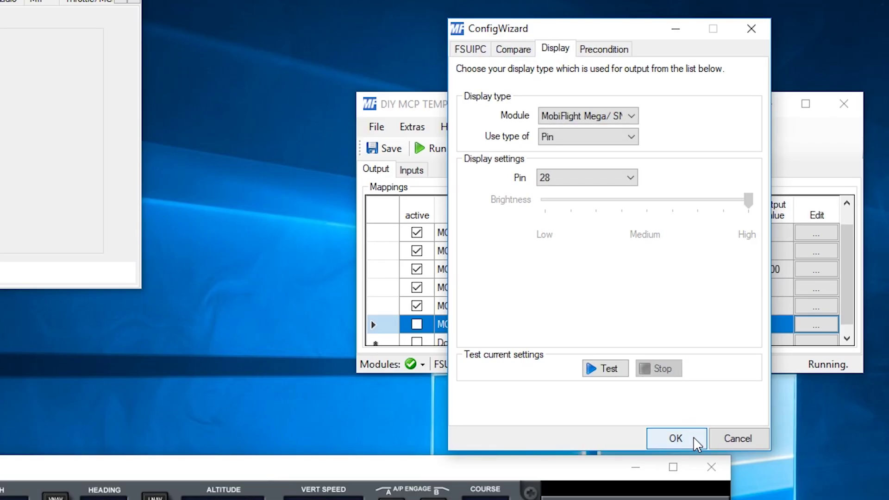
click(695, 438)
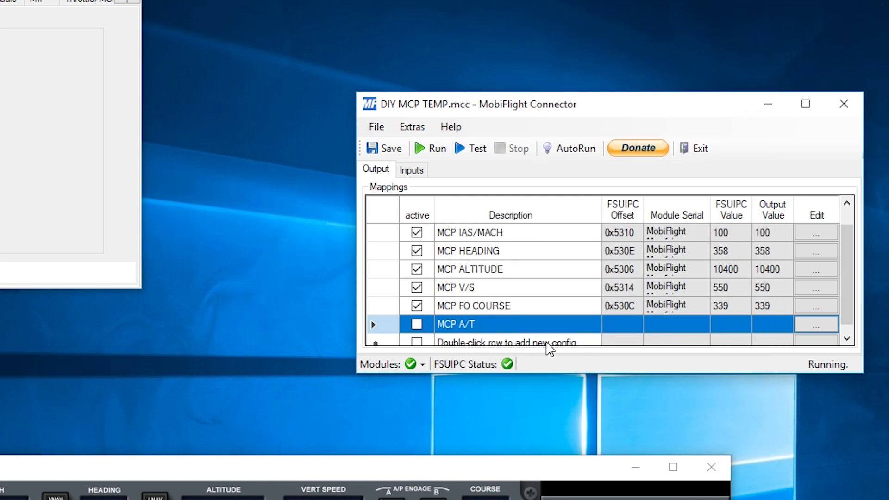
right_click(475, 329)
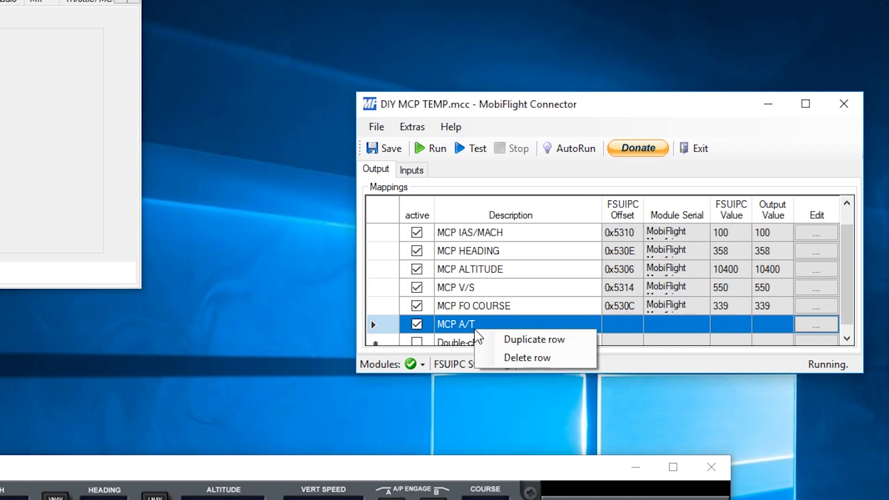